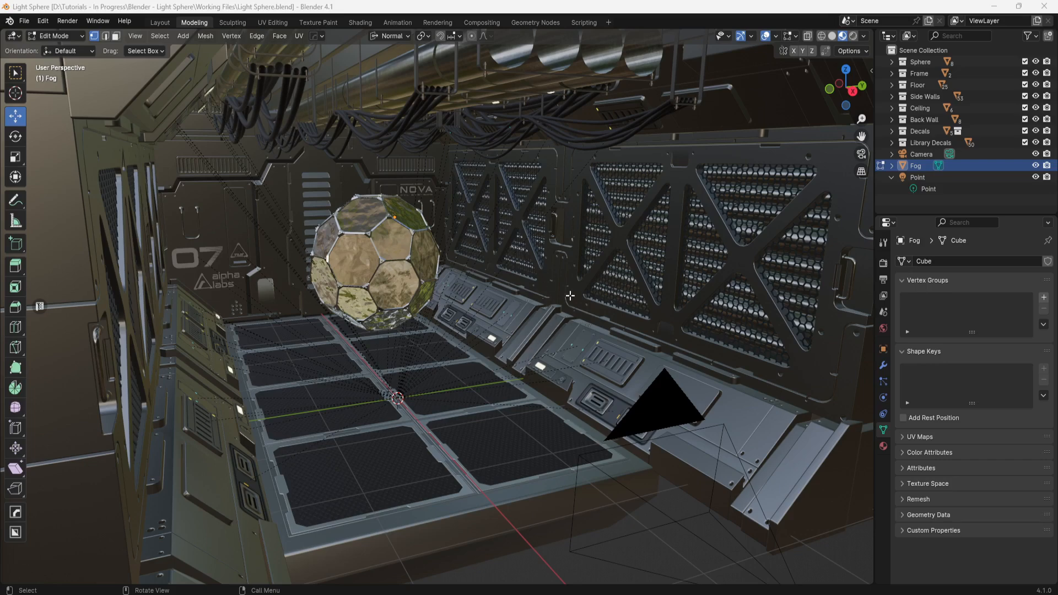
Step: Examine the room's unwrapped UV layout and its metallic material nodes, and return to the room layout
{"action": "left_click", "coordinate": [361, 22]}
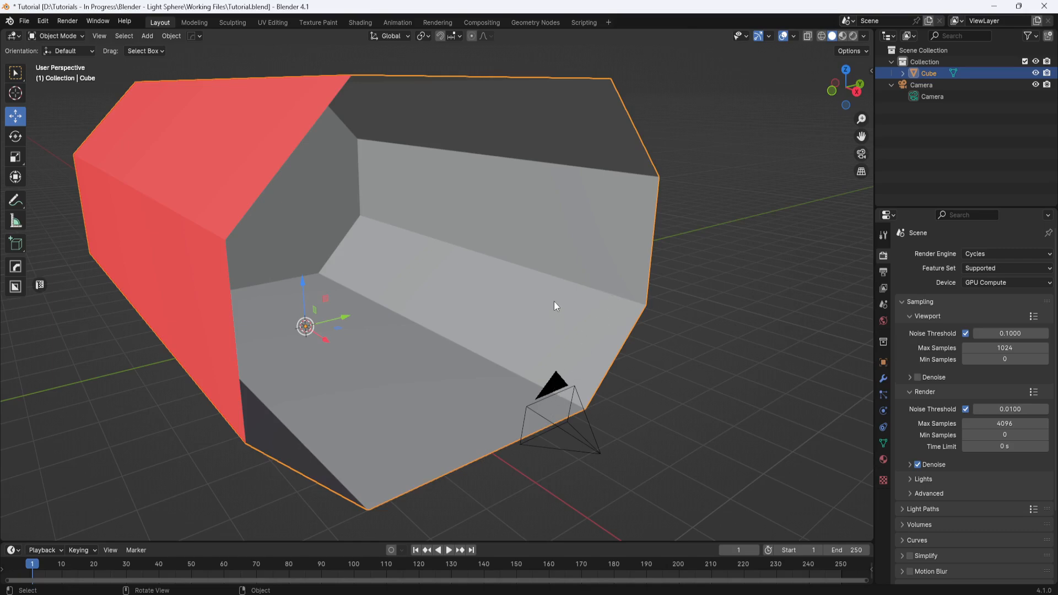
{"action": "left_click", "coordinate": [272, 22]}
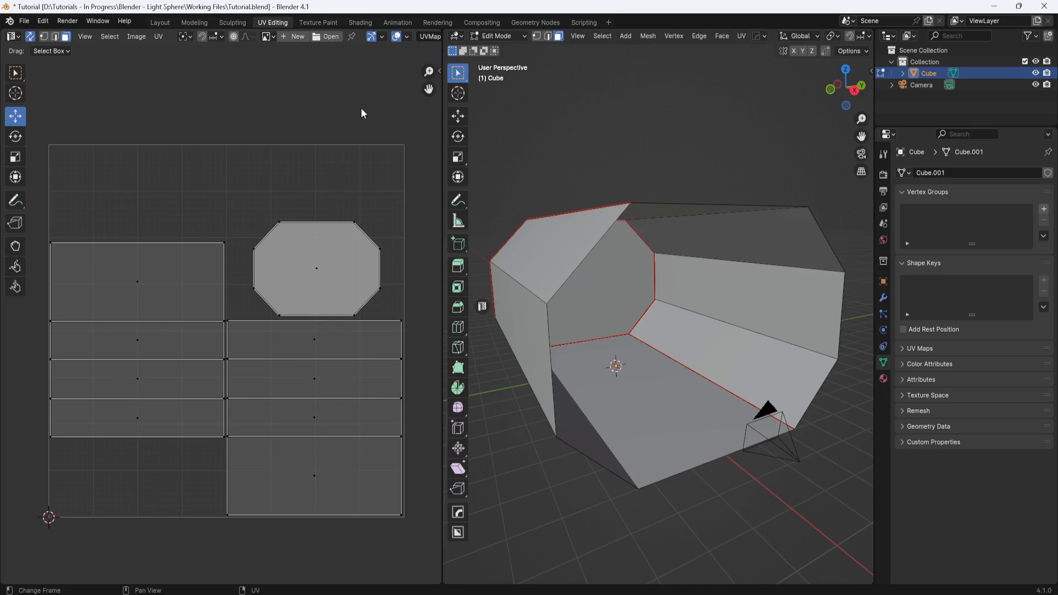
{"action": "left_click", "coordinate": [363, 23]}
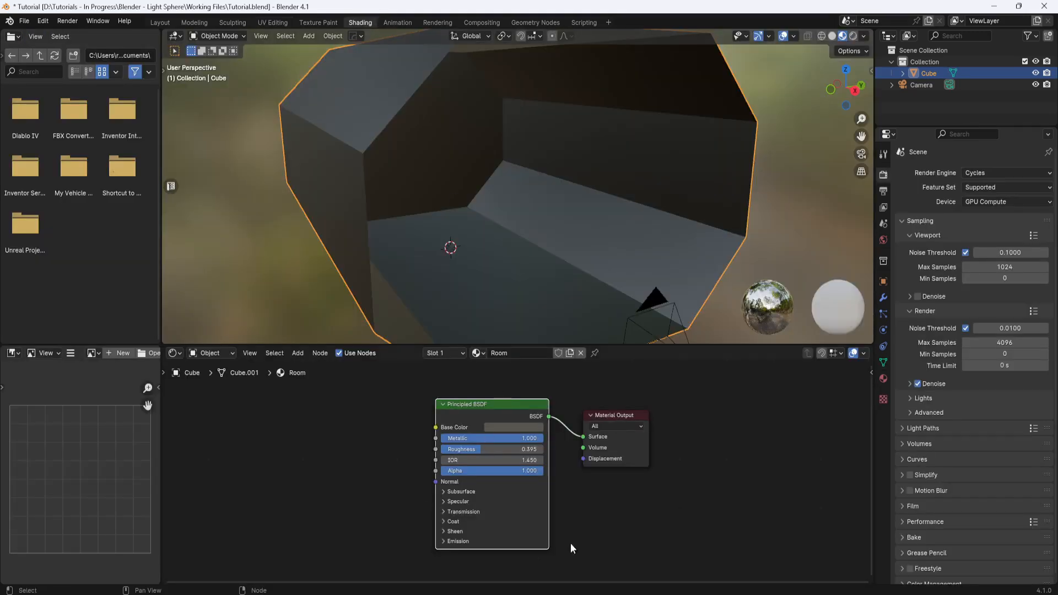
{"action": "left_click", "coordinate": [159, 23]}
Step: Select the camera and review its lens settings, the output resolution and the Cycles render settings
{"action": "left_click_drag", "start_coordinate": [639, 447], "coordinate": [595, 473]}
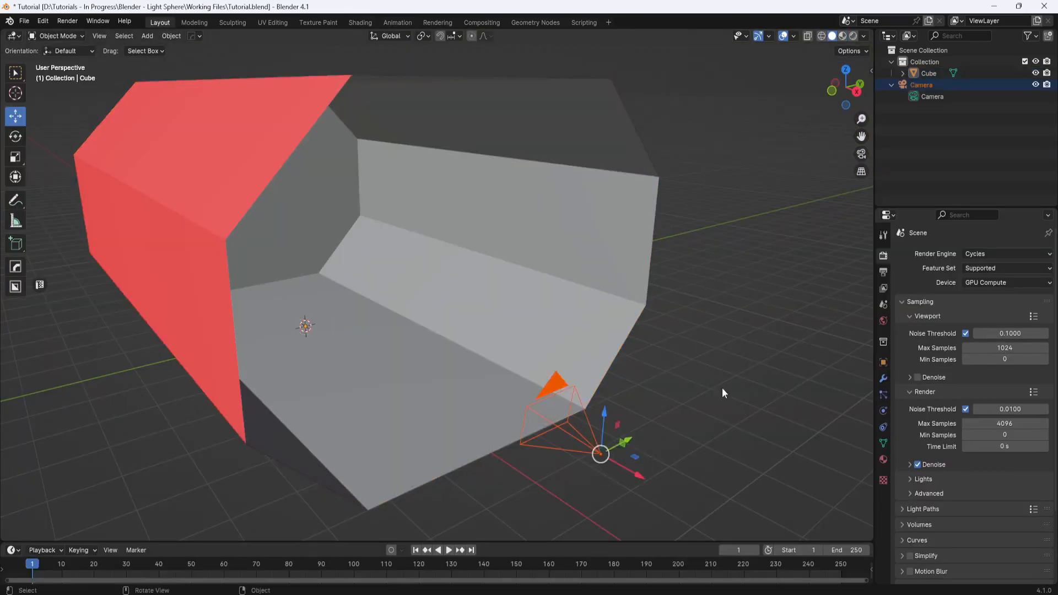
{"action": "left_click", "coordinate": [926, 98]}
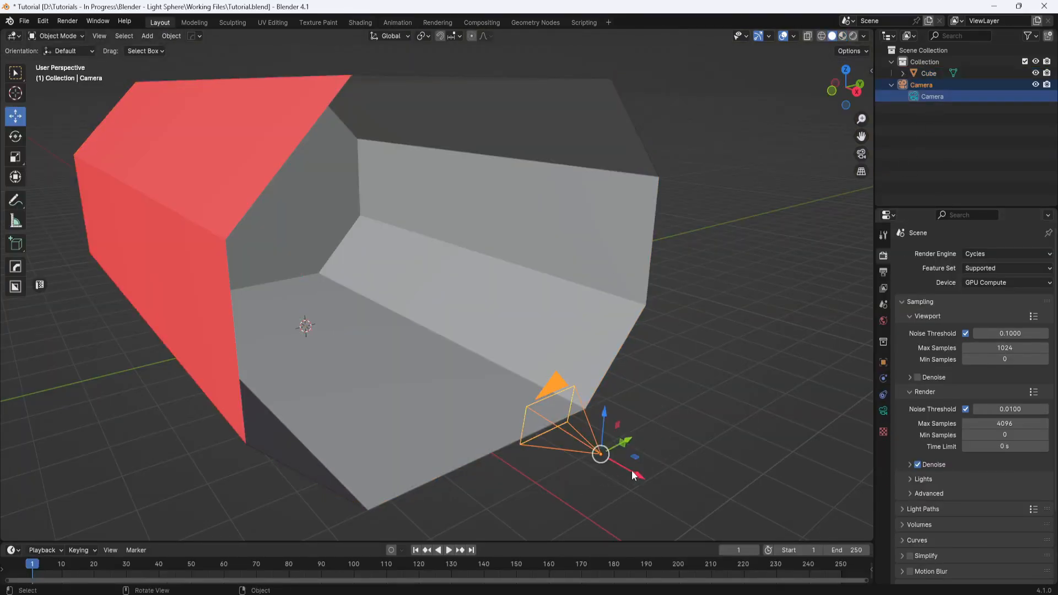
{"action": "left_click", "coordinate": [883, 412]}
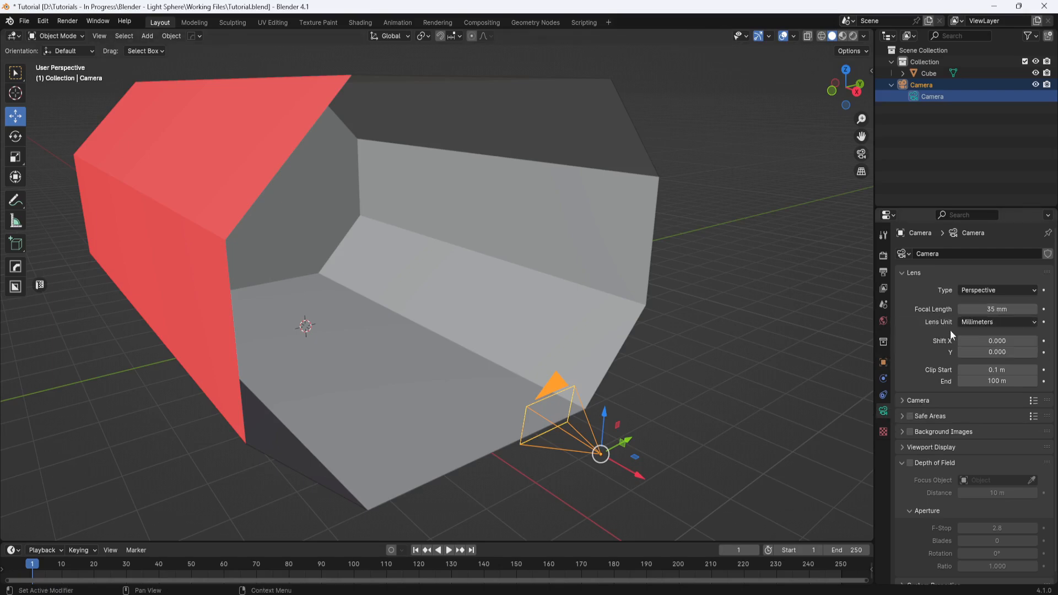
{"action": "left_click", "coordinate": [884, 272]}
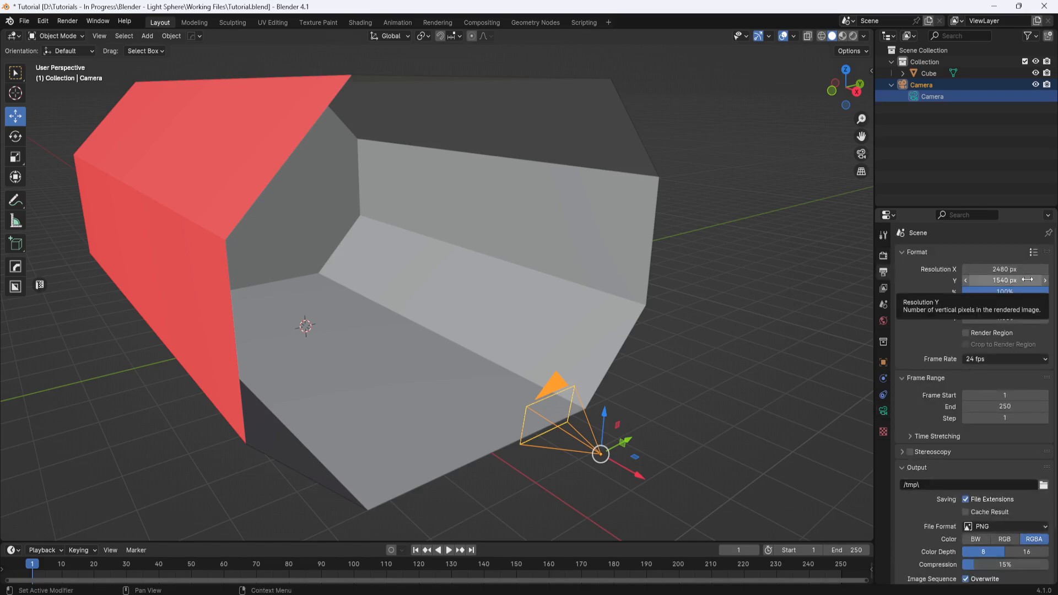
{"action": "left_click", "coordinate": [884, 255]}
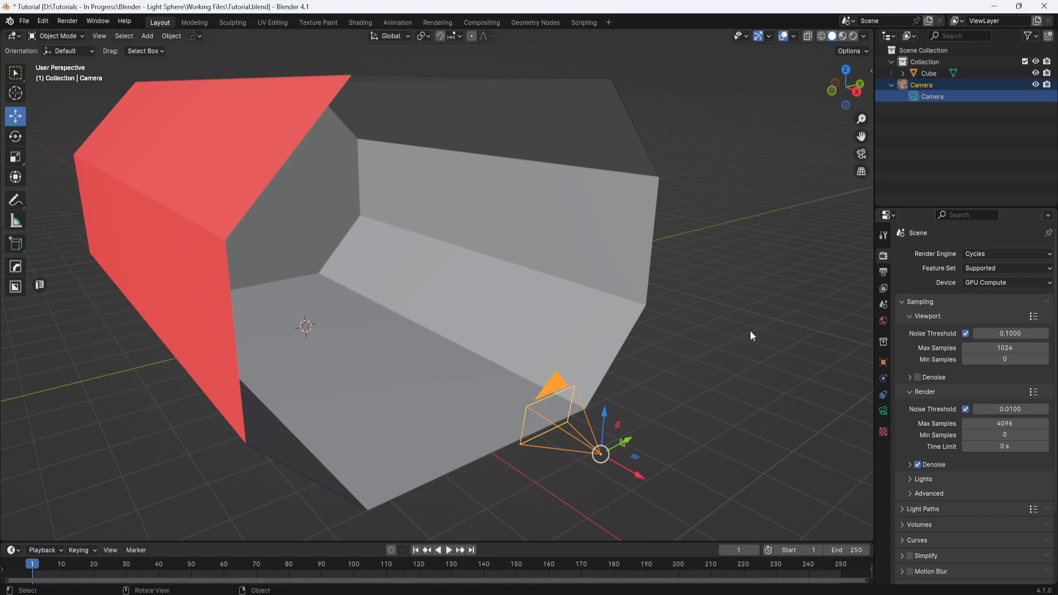
Step: Look through the camera and add a UV sphere with 64 segments and 32 rings
{"action": "key", "text": "KP_0"}
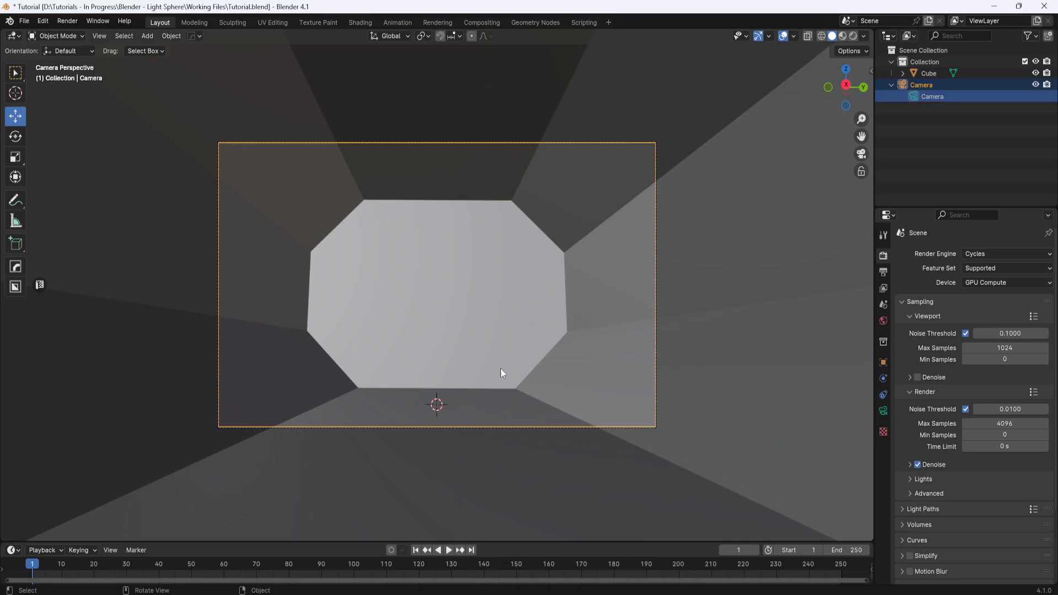
{"action": "left_click", "coordinate": [148, 35]}
{"action": "mouse_move", "coordinate": [153, 49]}
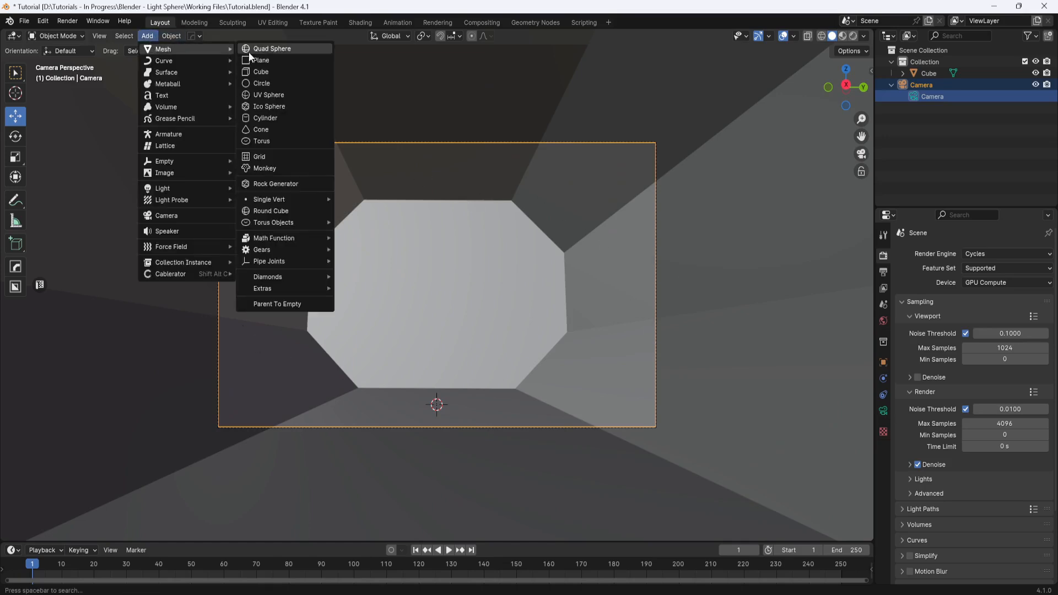
{"action": "left_click", "coordinate": [268, 96]}
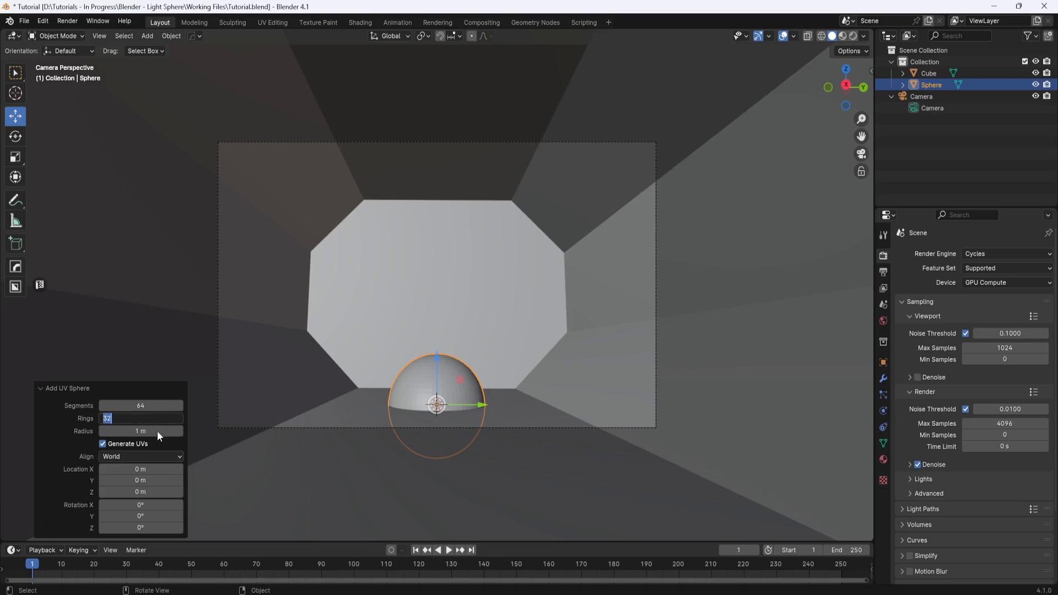
Step: Shade the sphere smooth and raise it about 2.41 m along Z to the middle of the camera frame
{"action": "right_click", "coordinate": [447, 368]}
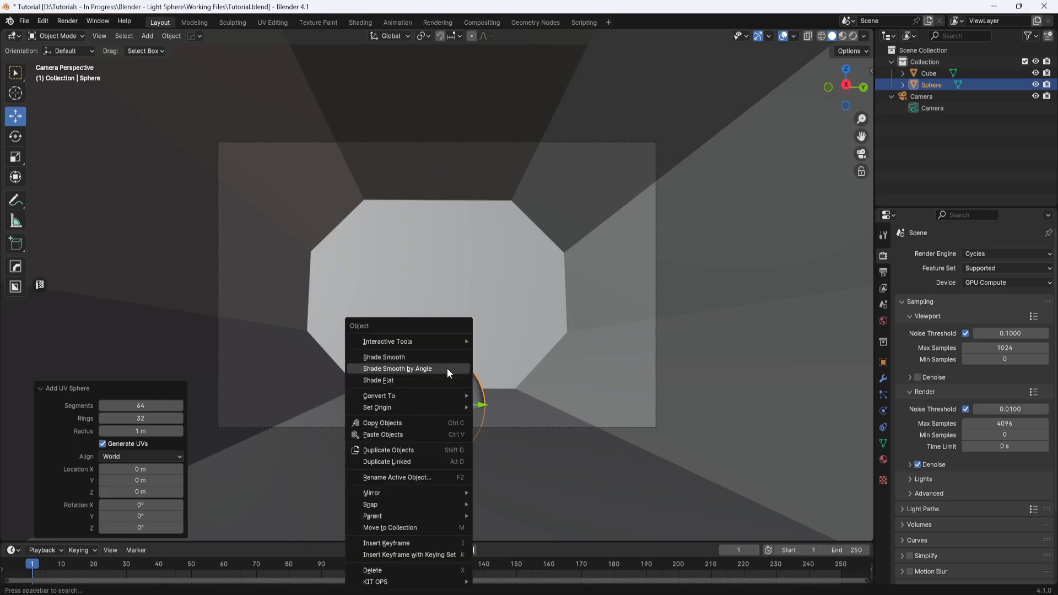
{"action": "left_click", "coordinate": [426, 357]}
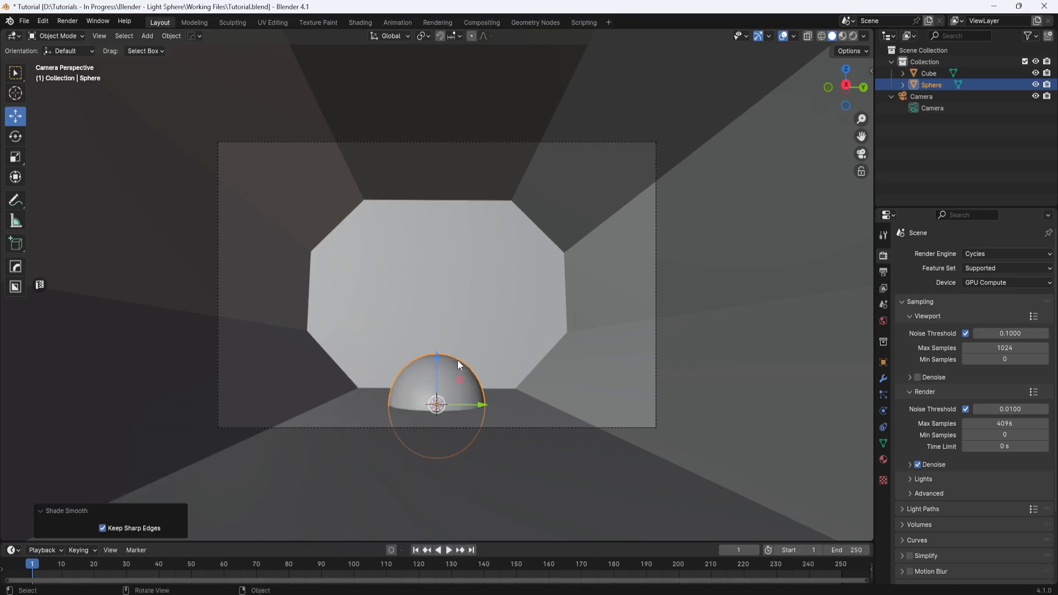
{"action": "left_click_drag", "start_coordinate": [443, 361], "coordinate": [443, 236]}
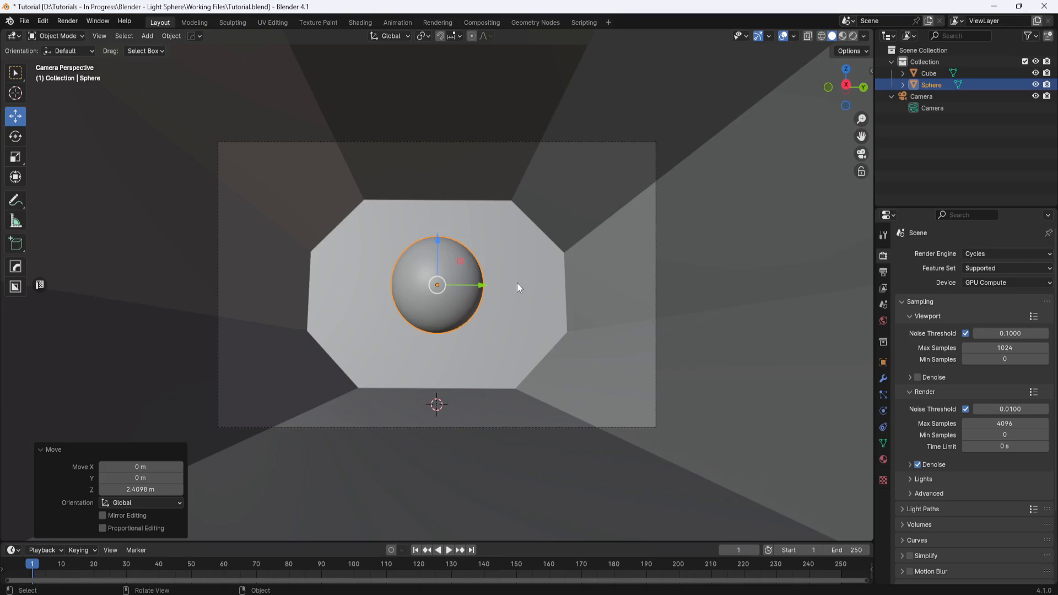
Step: Snap the 3D cursor to the sphere's center and add a point light there
{"action": "key", "text": "KP_0"}
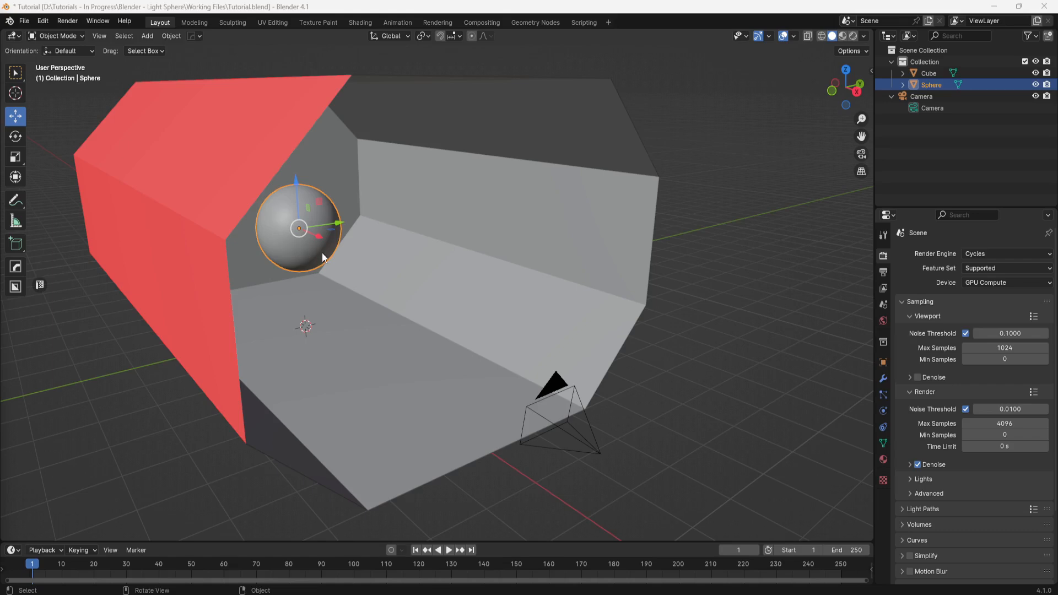
{"action": "key", "text": "shift+s"}
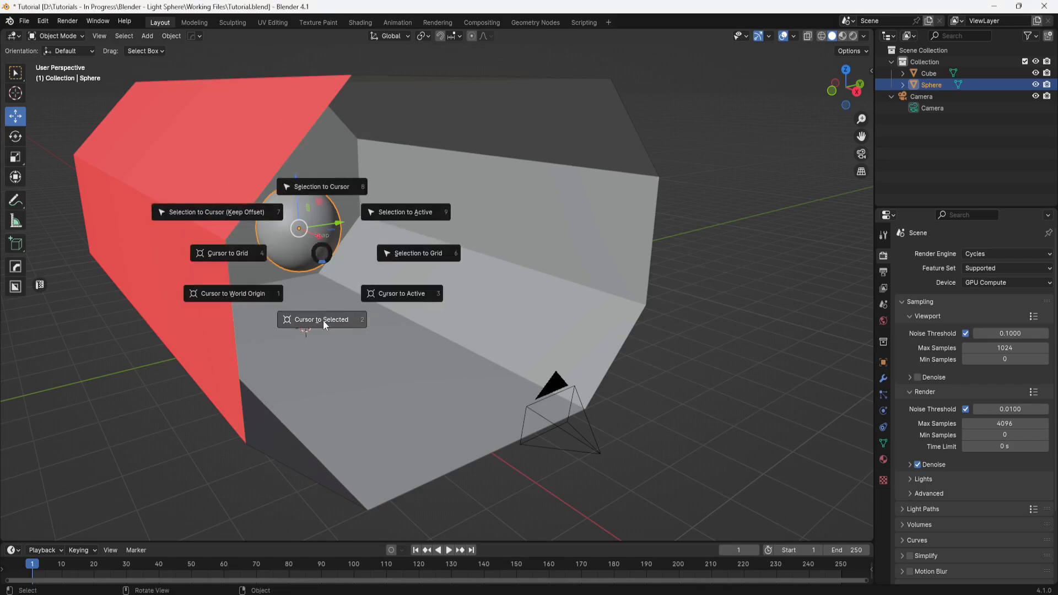
{"action": "left_click", "coordinate": [324, 322]}
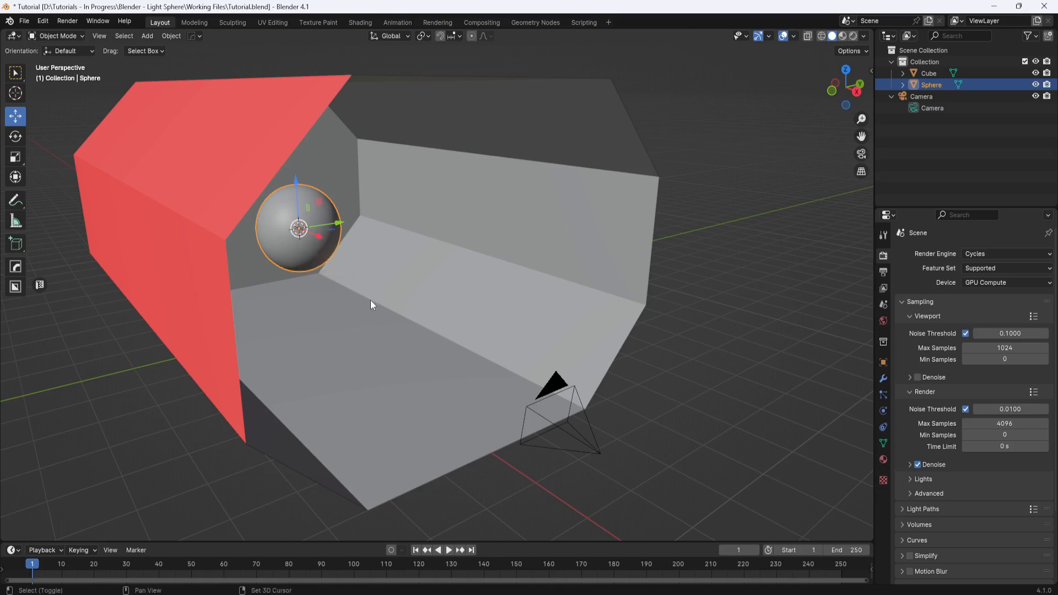
{"action": "key", "text": "shift+a"}
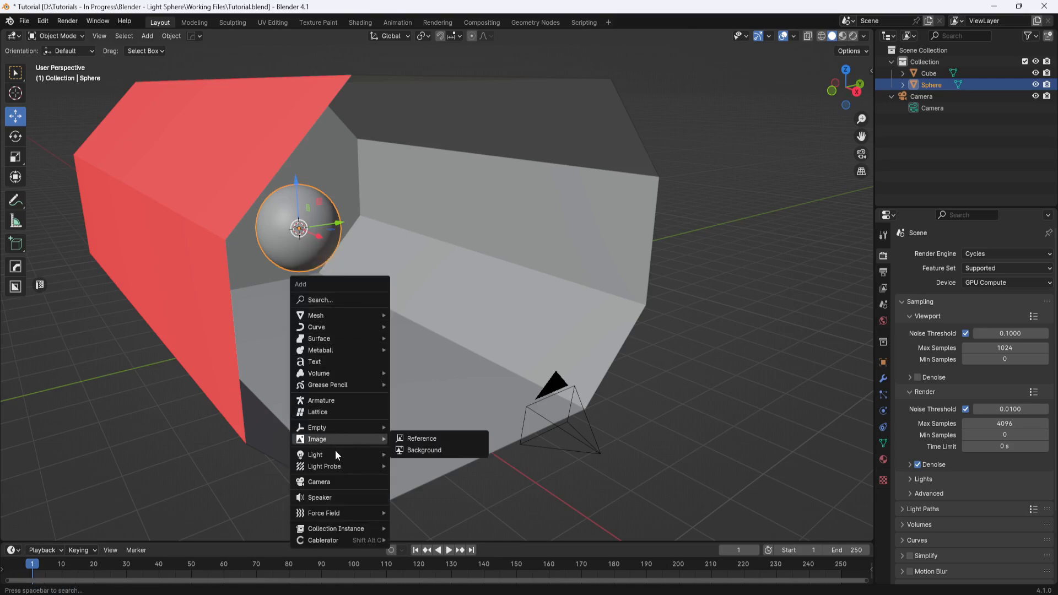
{"action": "mouse_move", "coordinate": [335, 454]}
{"action": "left_click", "coordinate": [404, 452]}
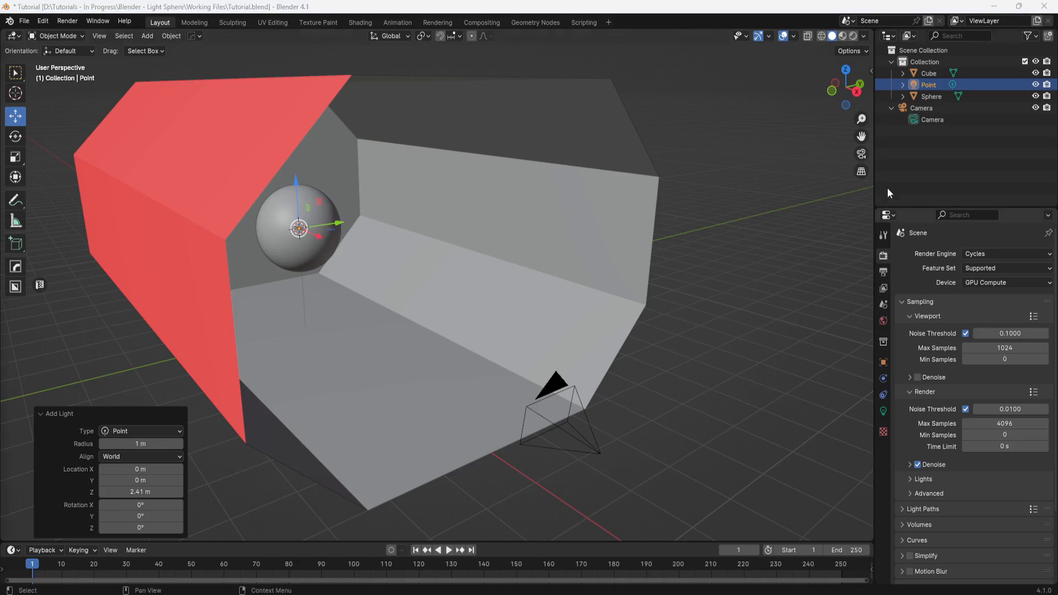
Step: Hide the sphere and give the point light a power of 5000 W, a radius of 0.03 m and a violet color
{"action": "left_click", "coordinate": [1036, 97]}
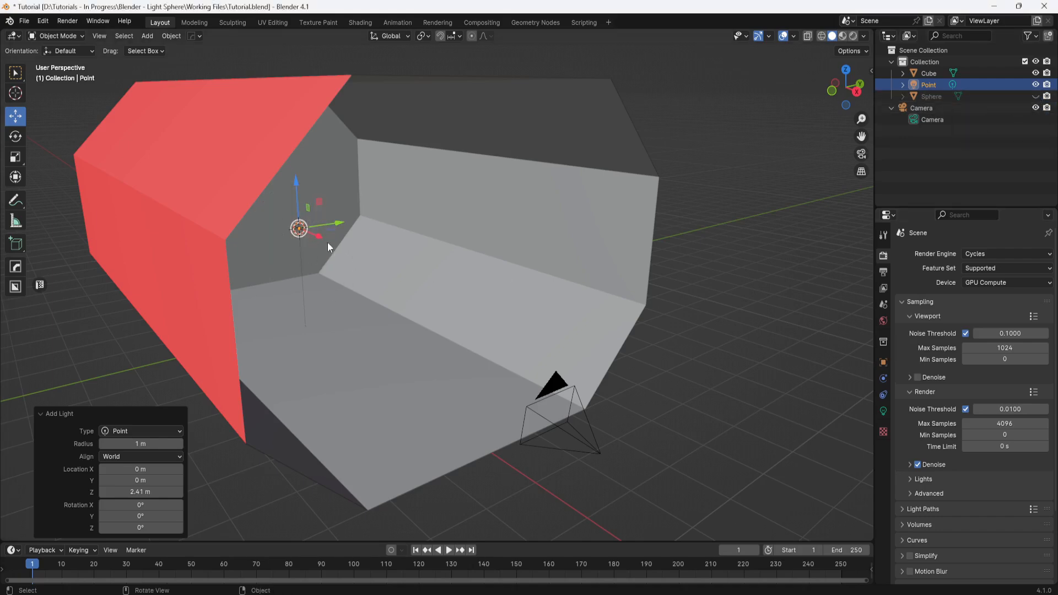
{"action": "left_click", "coordinate": [883, 411]}
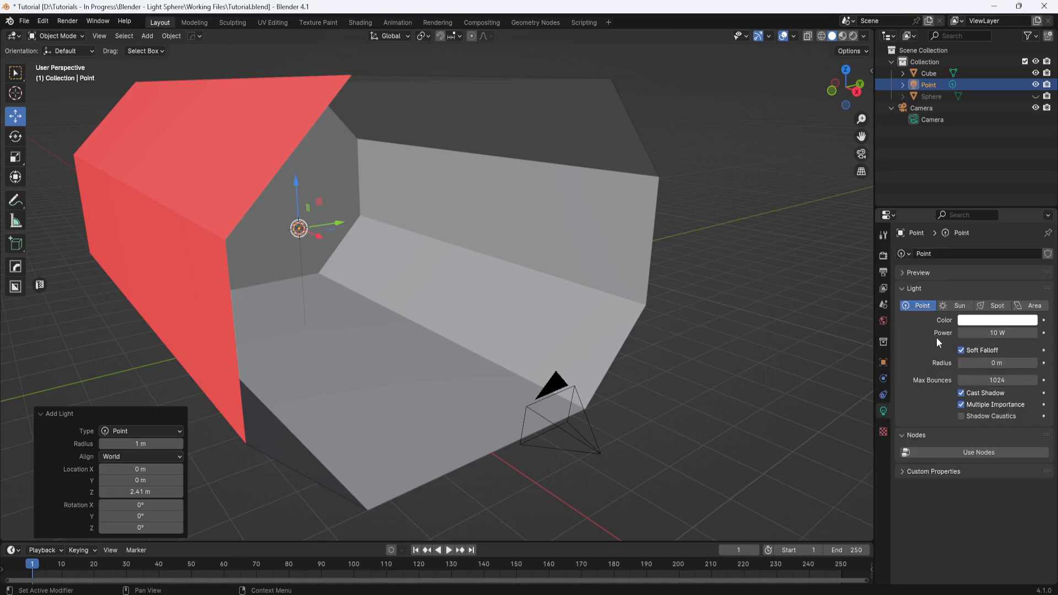
{"action": "left_click", "coordinate": [992, 334]}
{"action": "type", "text": "5000"}
{"action": "key", "text": "Return"}
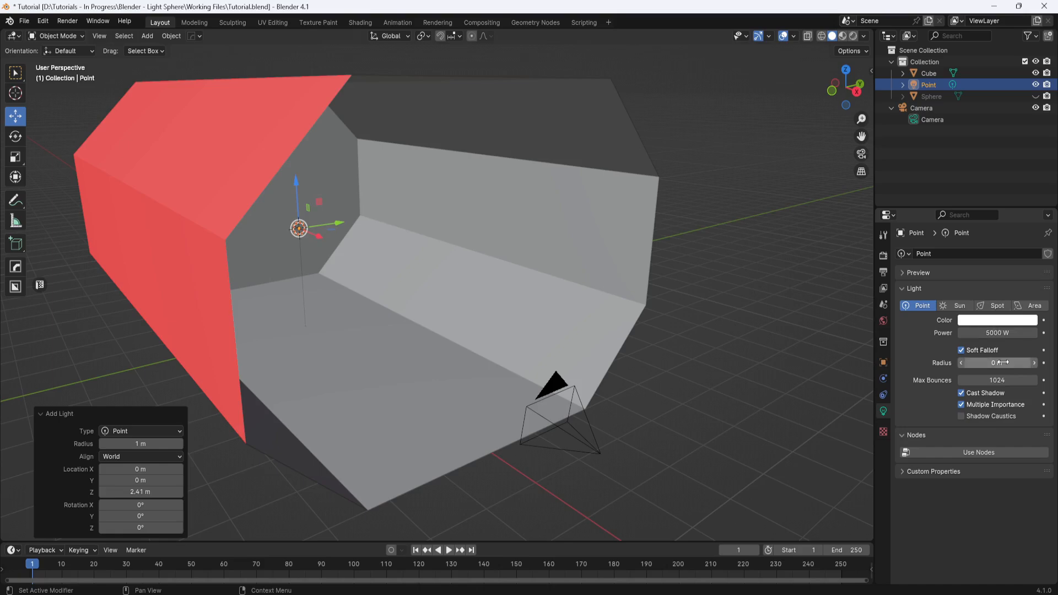
{"action": "left_click", "coordinate": [994, 361]}
{"action": "type", "text": "0.03"}
{"action": "key", "text": "Return"}
{"action": "left_click", "coordinate": [996, 321]}
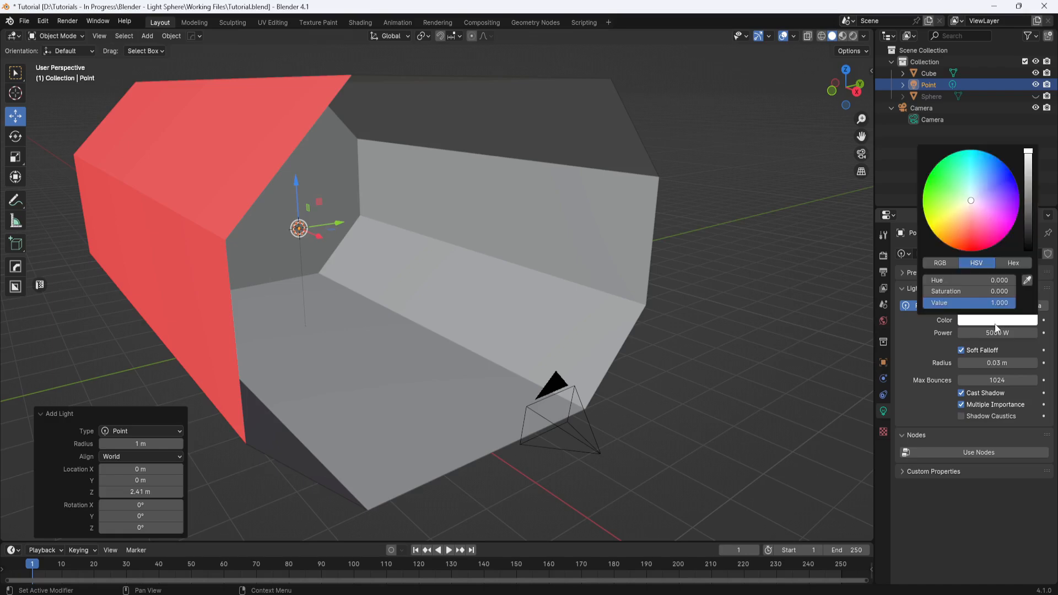
{"action": "left_click_drag", "start_coordinate": [978, 200], "coordinate": [1003, 192]}
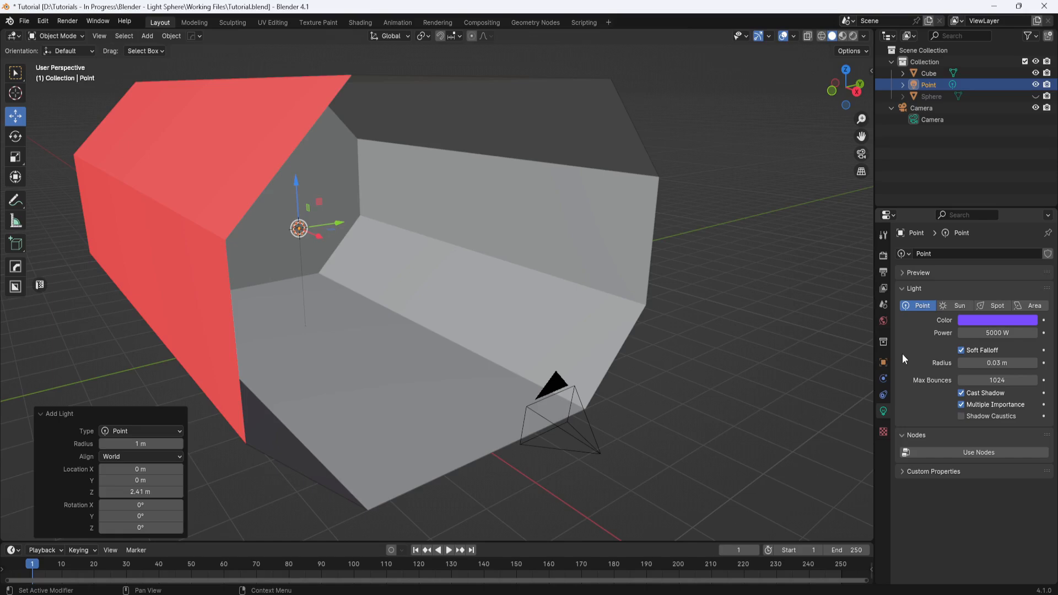
Step: Preview the violet lighting in rendered shading, switch to material preview and unhide the sphere
{"action": "left_click", "coordinate": [852, 37]}
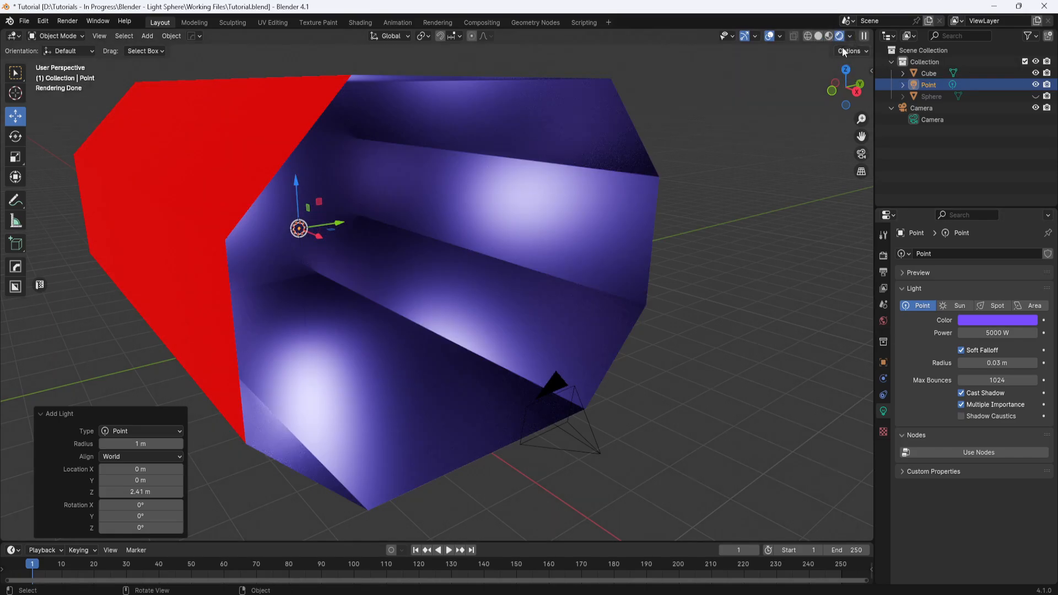
{"action": "mouse_move", "coordinate": [428, 268]}
{"action": "middle_mouse_down"}
{"action": "mouse_move", "coordinate": [411, 263]}
{"action": "mouse_move", "coordinate": [466, 303]}
{"action": "mouse_move", "coordinate": [491, 298]}
{"action": "middle_mouse_up"}
{"action": "middle_click_drag", "start_coordinate": [498, 318], "coordinate": [513, 318]}
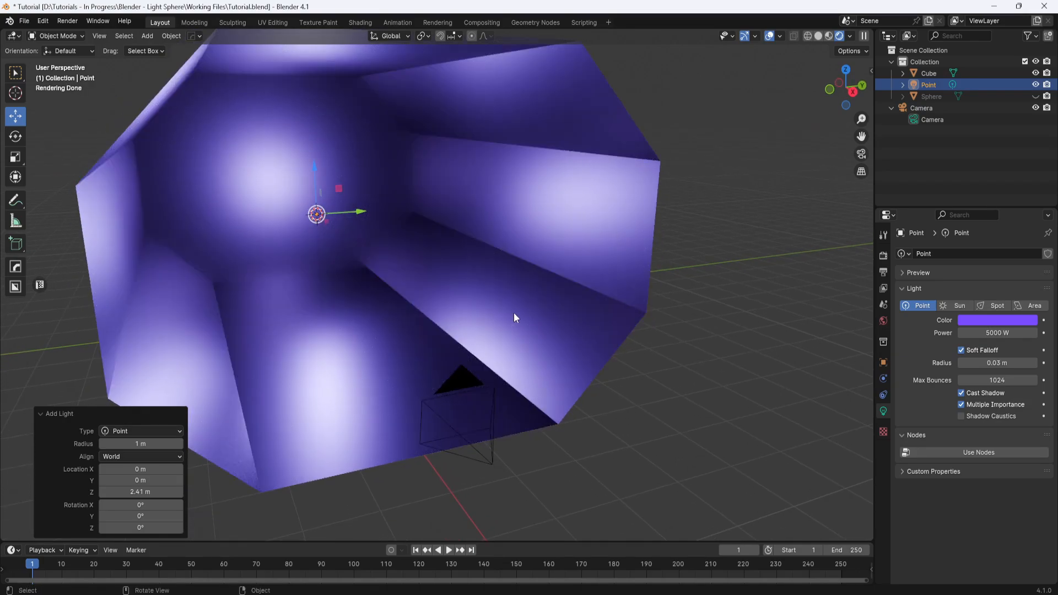
{"action": "left_click", "coordinate": [828, 37]}
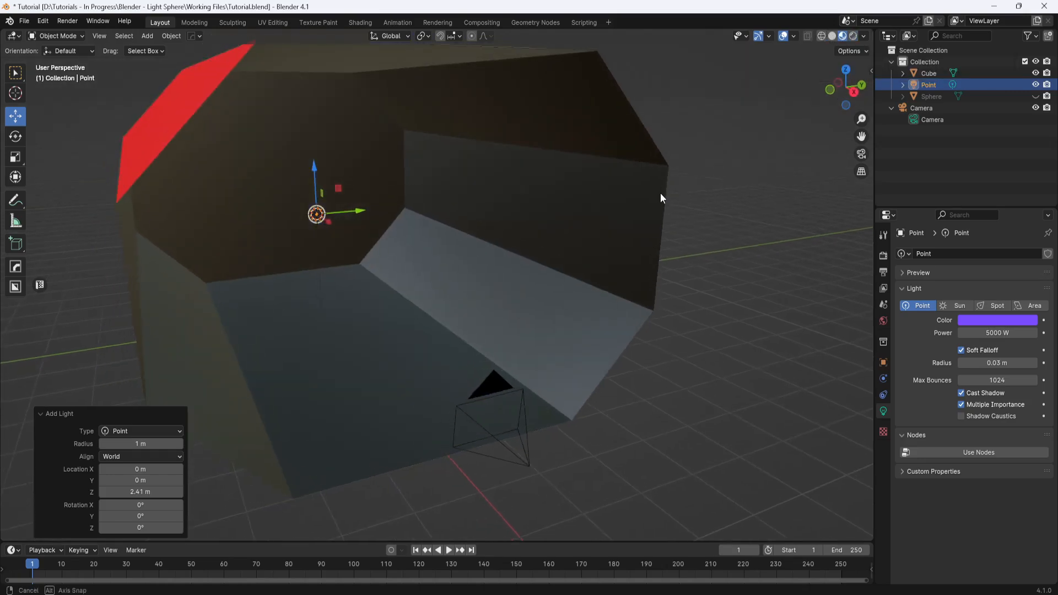
{"action": "left_click", "coordinate": [1036, 96]}
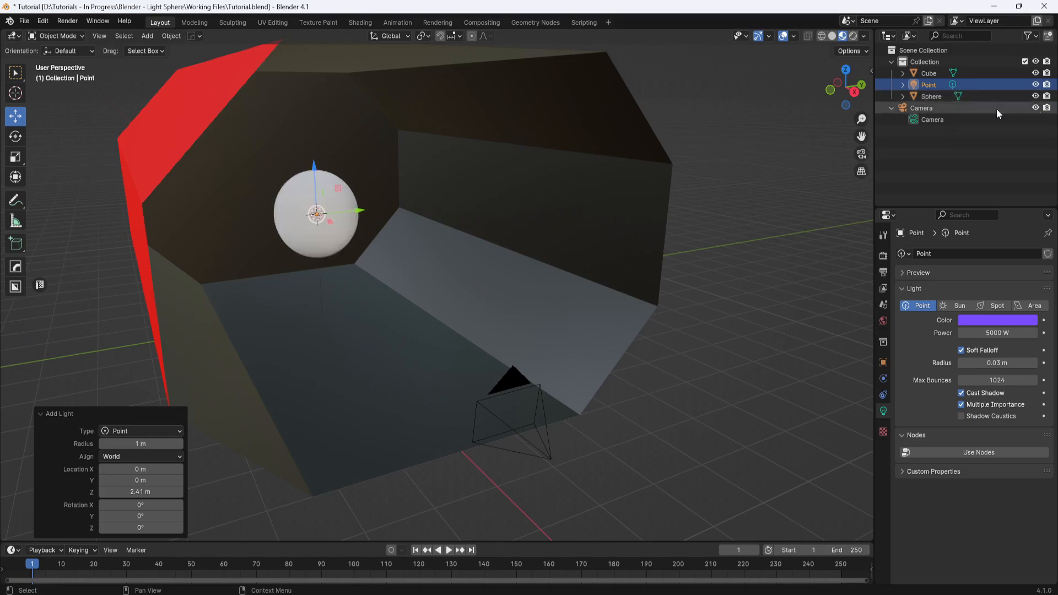
Step: Create a new material for the sphere in the Shading workspace and name it Sphere
{"action": "left_click", "coordinate": [351, 231]}
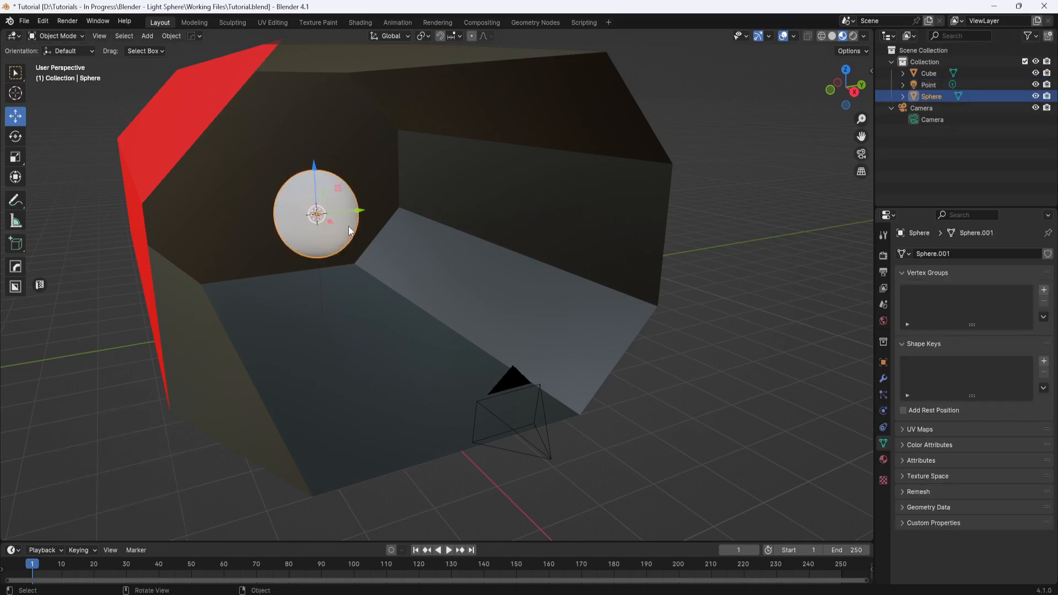
{"action": "left_click", "coordinate": [361, 22]}
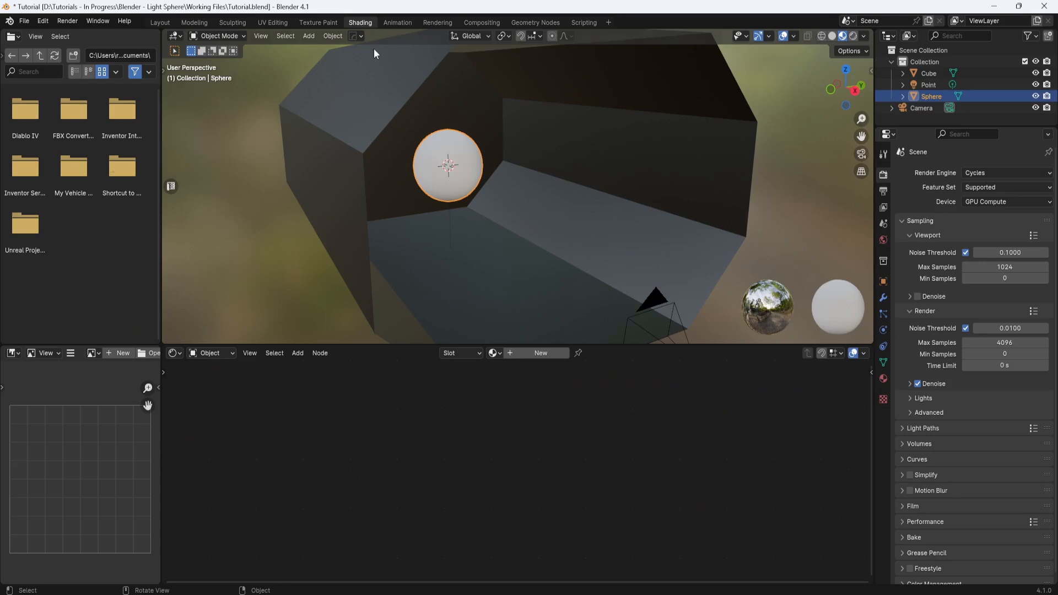
{"action": "left_click", "coordinate": [537, 353]}
{"action": "left_click", "coordinate": [515, 354]}
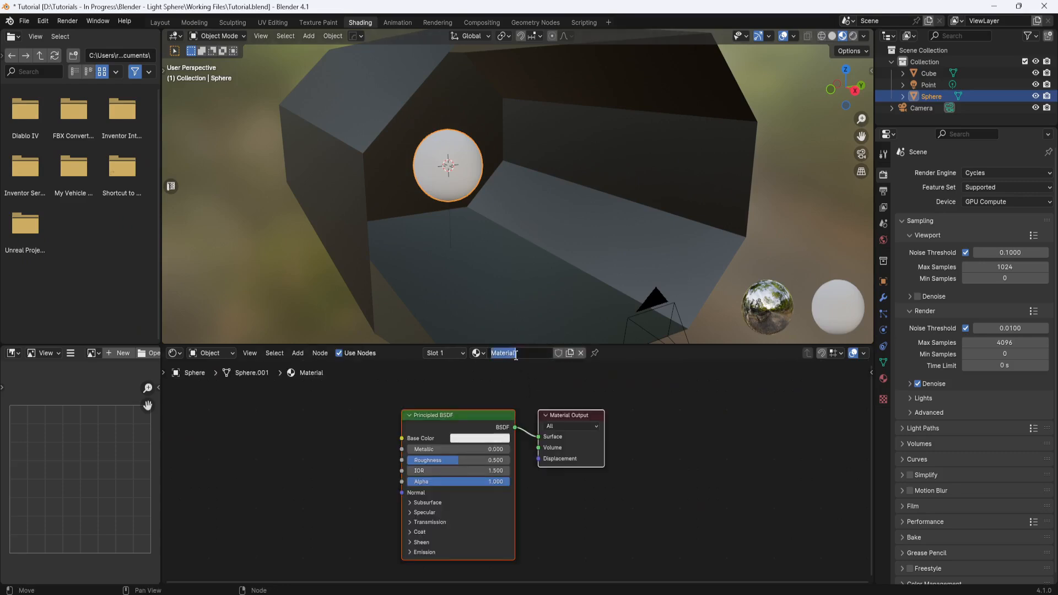
{"action": "type", "text": "Sphere"}
{"action": "key", "text": "Return"}
Step: Make the sphere's material glassy with roughness 0, transmission weight 1 and an IOR of 1.33
{"action": "left_click", "coordinate": [479, 460]}
{"action": "type", "text": "0"}
{"action": "key", "text": "Return"}
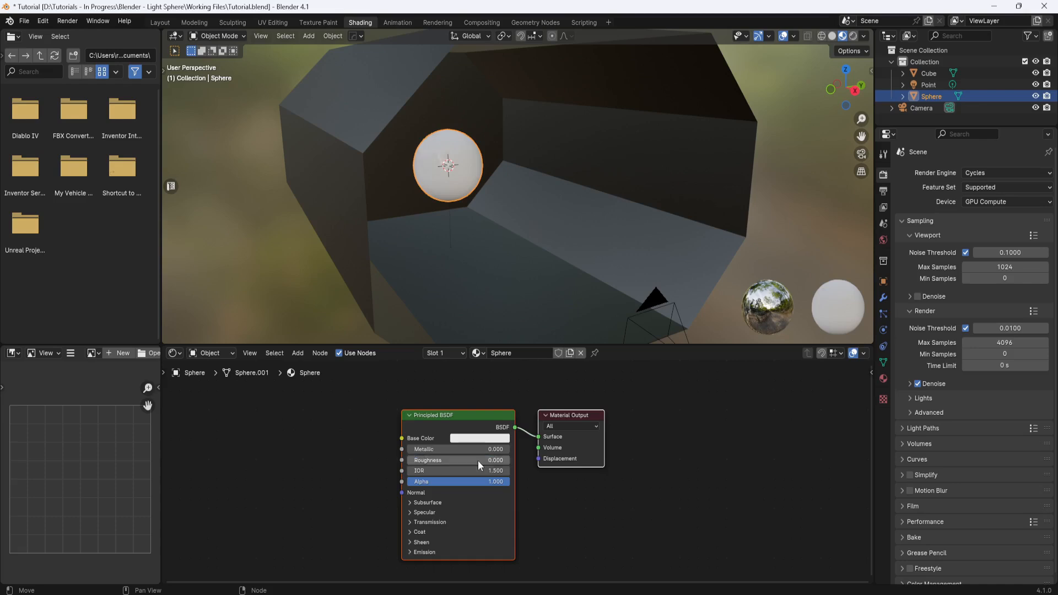
{"action": "left_click", "coordinate": [420, 523]}
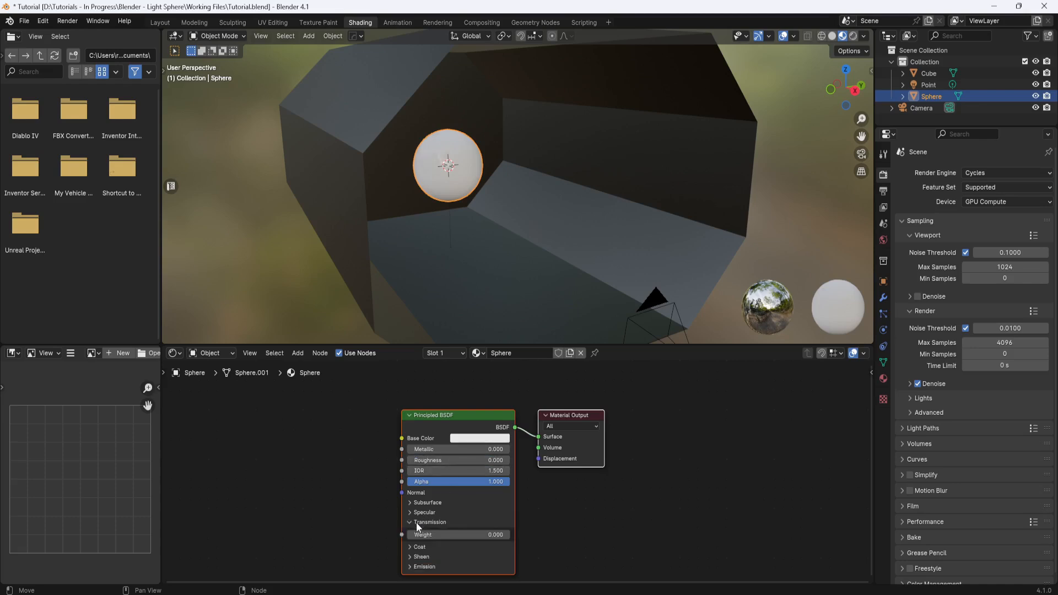
{"action": "left_click", "coordinate": [476, 534]}
{"action": "type", "text": "1"}
{"action": "key", "text": "Return"}
{"action": "left_click", "coordinate": [487, 470]}
{"action": "type", "text": "1.33"}
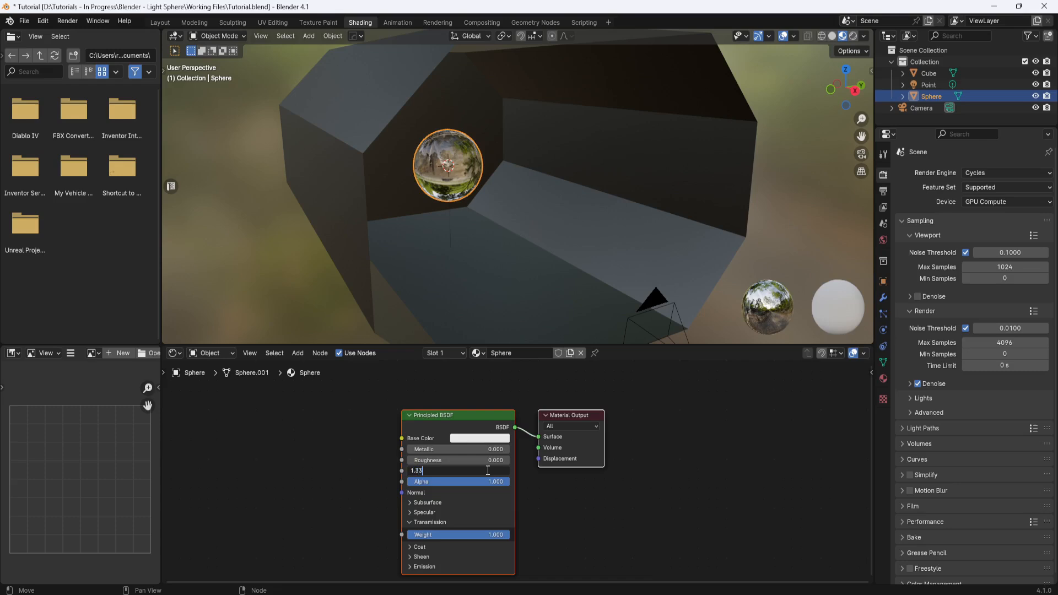
{"action": "key", "text": "Return"}
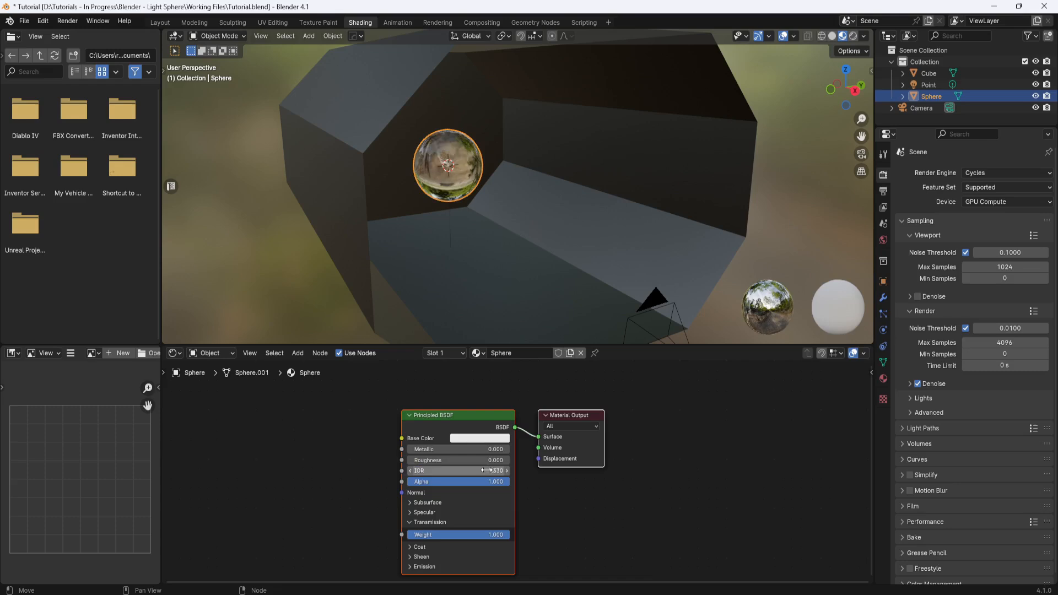
Step: Add a Bump node in front of the Principled BSDF in the sphere's material
{"action": "middle_click_drag", "start_coordinate": [503, 260], "coordinate": [520, 198]}
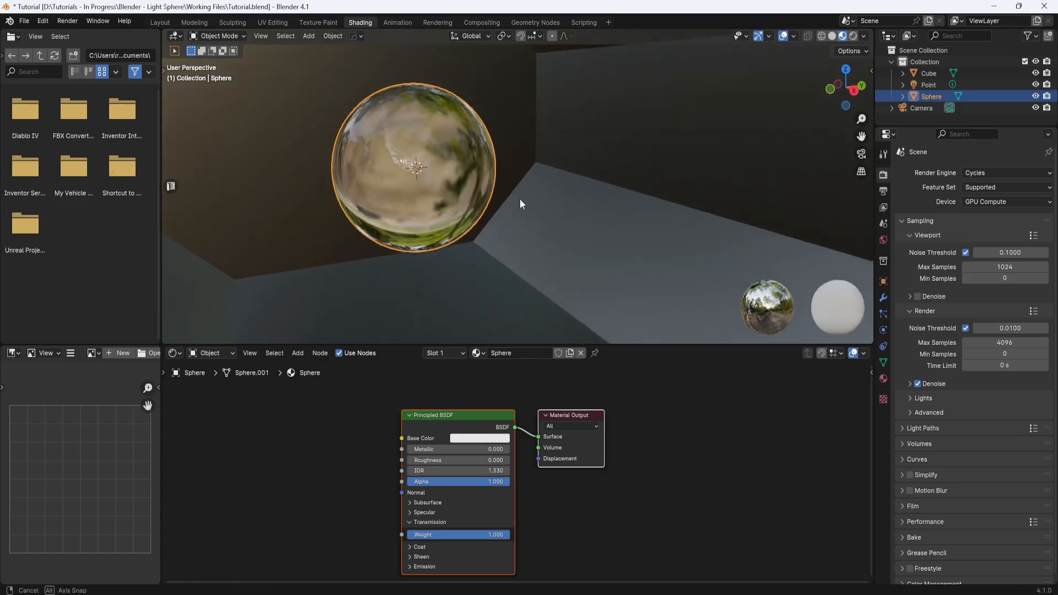
{"action": "middle_click_drag", "start_coordinate": [463, 398], "coordinate": [535, 387]}
{"action": "scroll", "coordinate": [495, 392], "scroll_direction": "down", "scroll_amount": 1}
{"action": "left_click", "coordinate": [432, 422]}
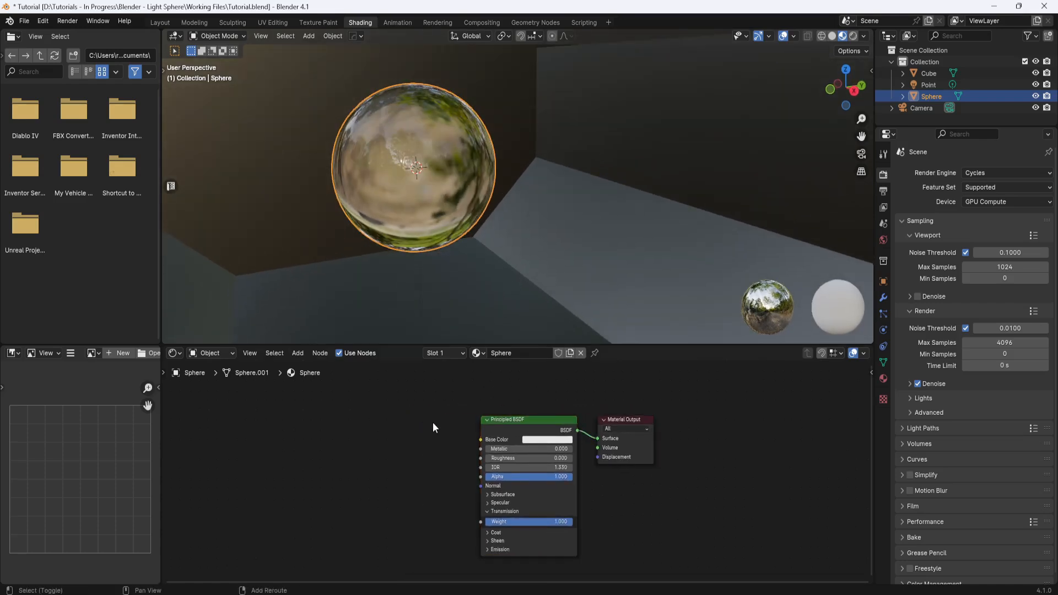
{"action": "key", "text": "shift+a"}
{"action": "left_click", "coordinate": [432, 422]}
{"action": "type", "text": "bump"}
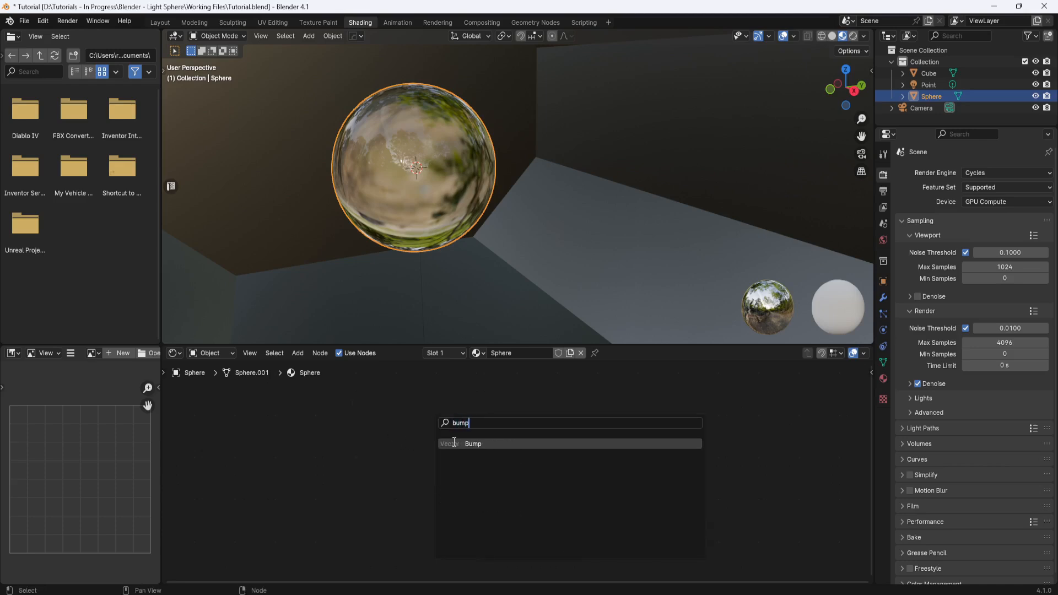
{"action": "key", "text": "Return"}
{"action": "left_click", "coordinate": [372, 437]}
Step: Add a Noise Texture node before the Bump node and connect its Fac output to the Bump's Height
{"action": "left_click", "coordinate": [334, 431]}
{"action": "key", "text": "shift+a"}
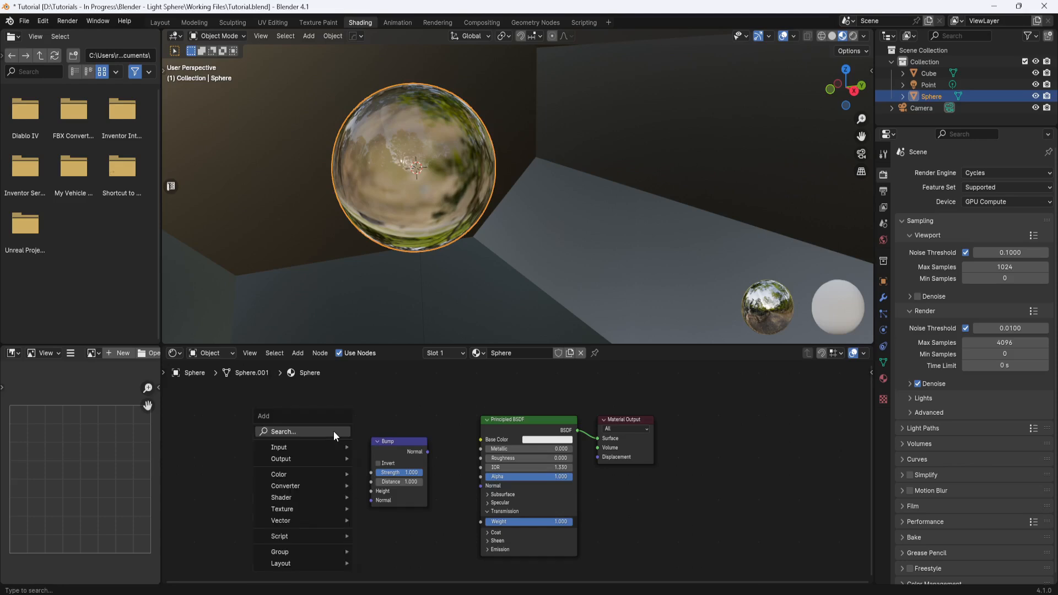
{"action": "left_click", "coordinate": [333, 430]}
{"action": "type", "text": "noise"}
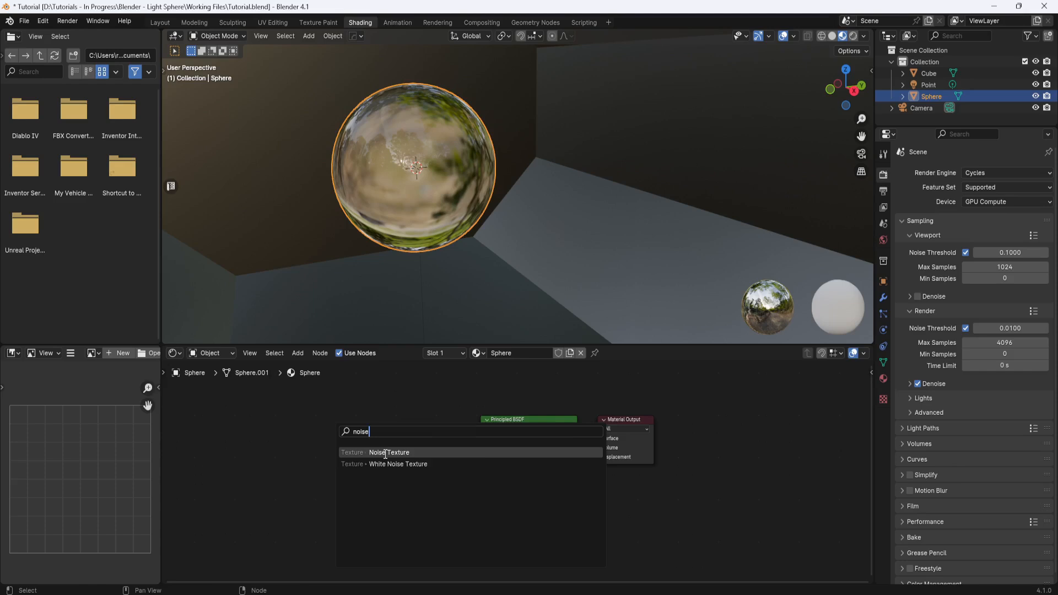
{"action": "key", "text": "Return"}
{"action": "left_click", "coordinate": [280, 434]}
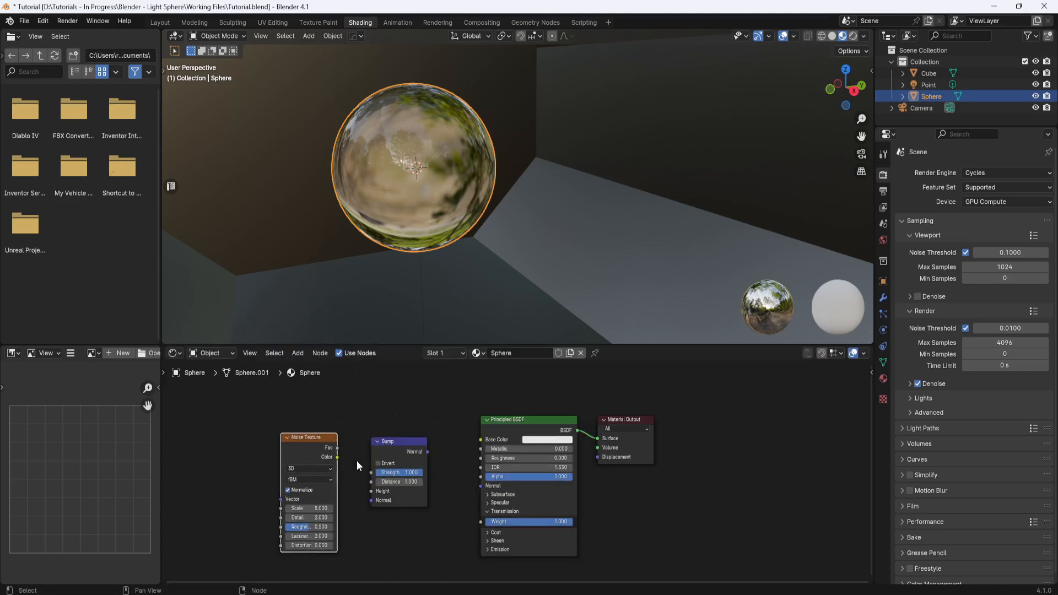
{"action": "left_click_drag", "start_coordinate": [337, 449], "coordinate": [369, 490]}
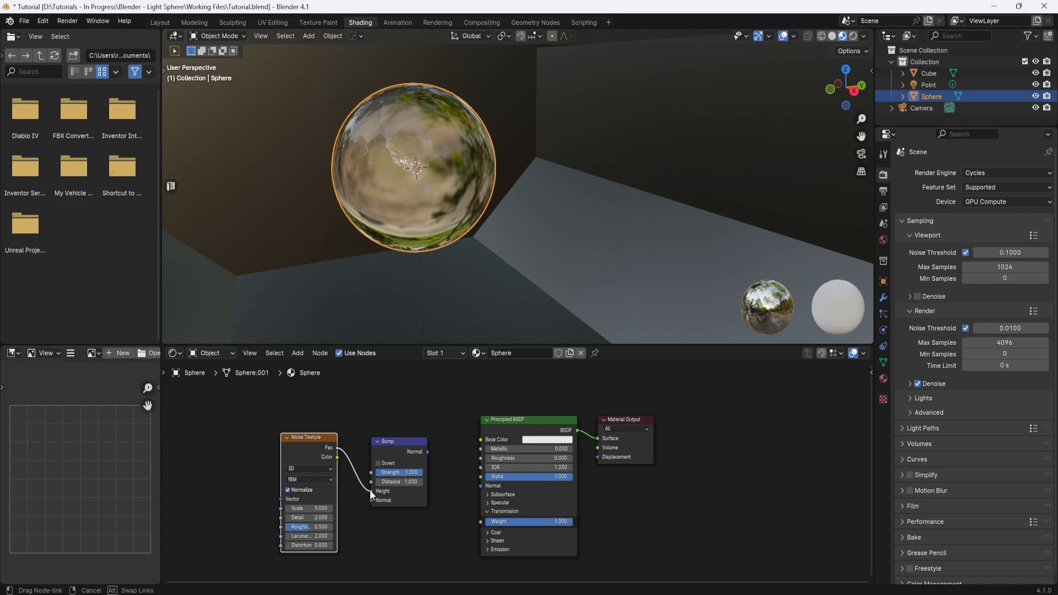
Step: Connect the Bump node's Normal output to the Normal input of the Principled BSDF
{"action": "left_click_drag", "start_coordinate": [408, 439], "coordinate": [439, 452]}
{"action": "left_click", "coordinate": [411, 435]}
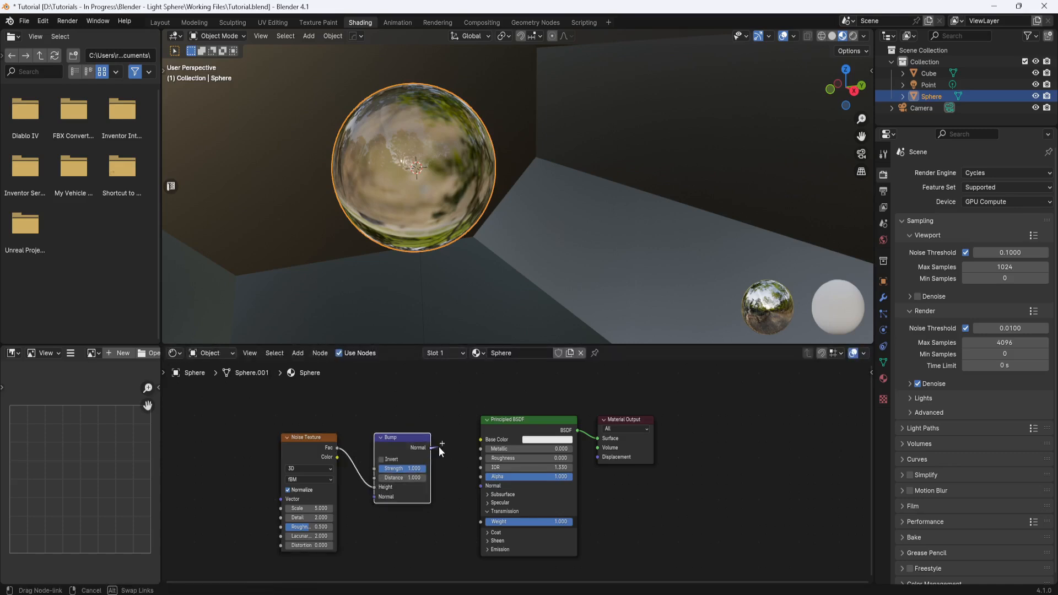
{"action": "left_click_drag", "start_coordinate": [467, 492], "coordinate": [477, 487]}
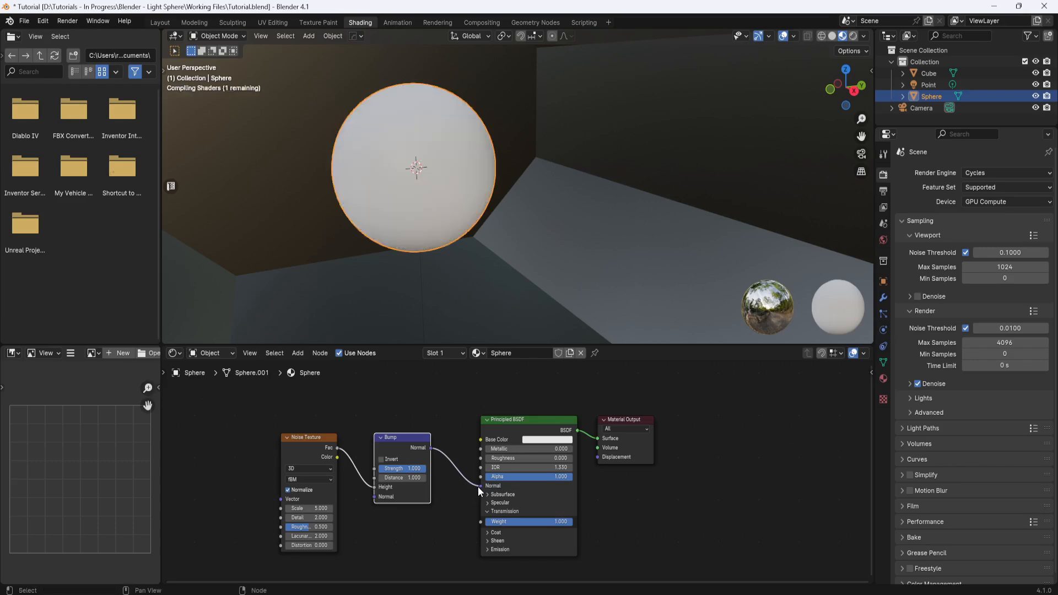
Step: Inspect the bumpy glass sphere up close and switch the viewport to rendered shading
{"action": "scroll", "coordinate": [474, 213], "scroll_direction": "up", "scroll_amount": 4}
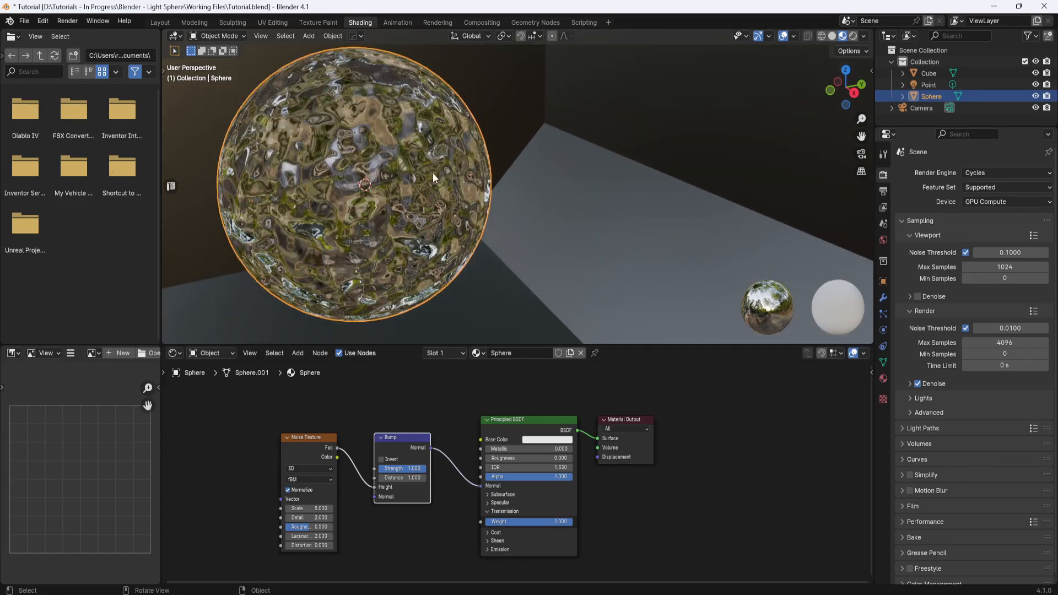
{"action": "middle_click_drag", "start_coordinate": [435, 238], "coordinate": [437, 229]}
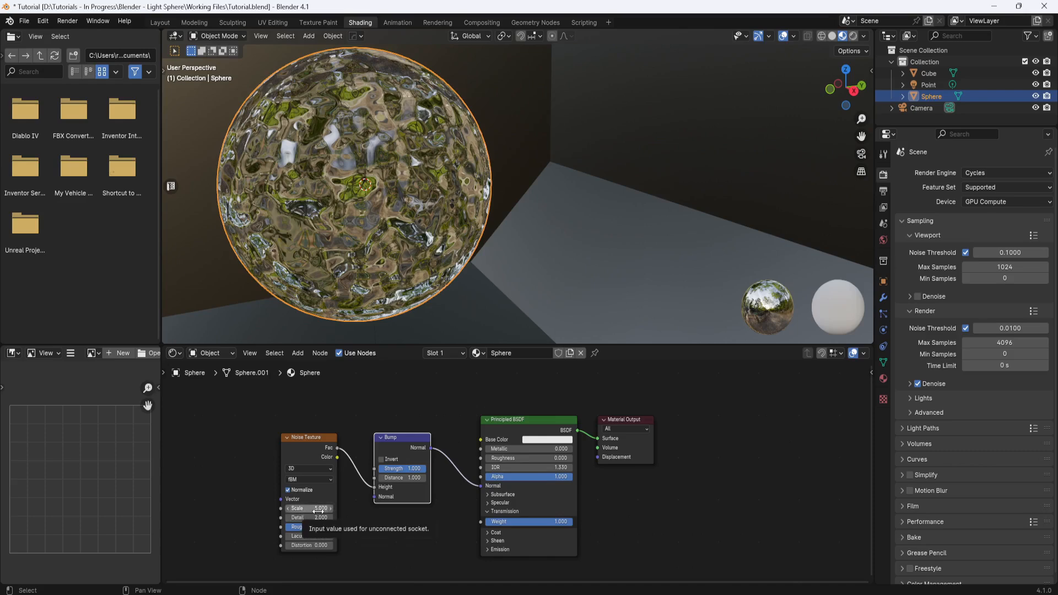
{"action": "scroll", "coordinate": [498, 232], "scroll_direction": "down", "scroll_amount": 3}
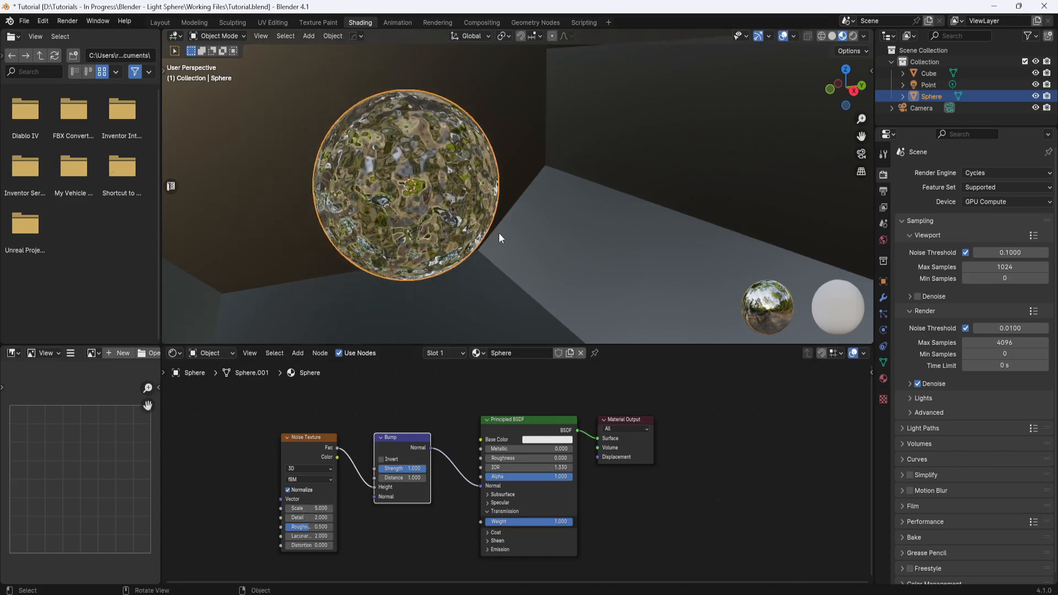
{"action": "left_click", "coordinate": [854, 37]}
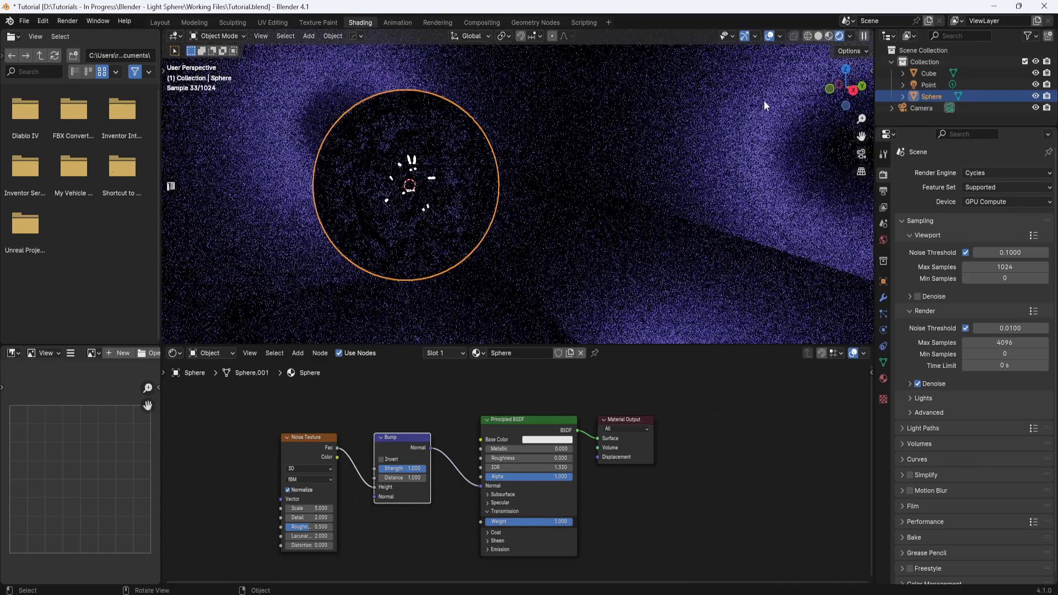
{"action": "scroll", "coordinate": [686, 165], "scroll_direction": "down", "scroll_amount": 3}
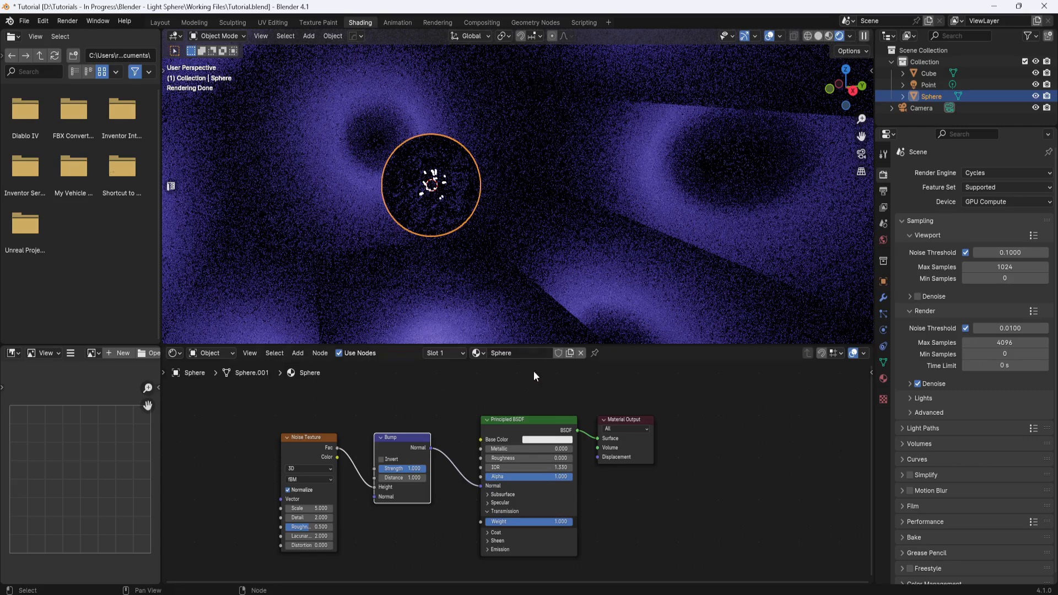
Step: Add a Light Path node above the other nodes of the sphere's material
{"action": "middle_click_drag", "start_coordinate": [524, 379], "coordinate": [521, 429]}
{"action": "scroll", "coordinate": [517, 429], "scroll_direction": "down", "scroll_amount": 2}
{"action": "left_click", "coordinate": [469, 410]}
{"action": "key", "text": "shift+a"}
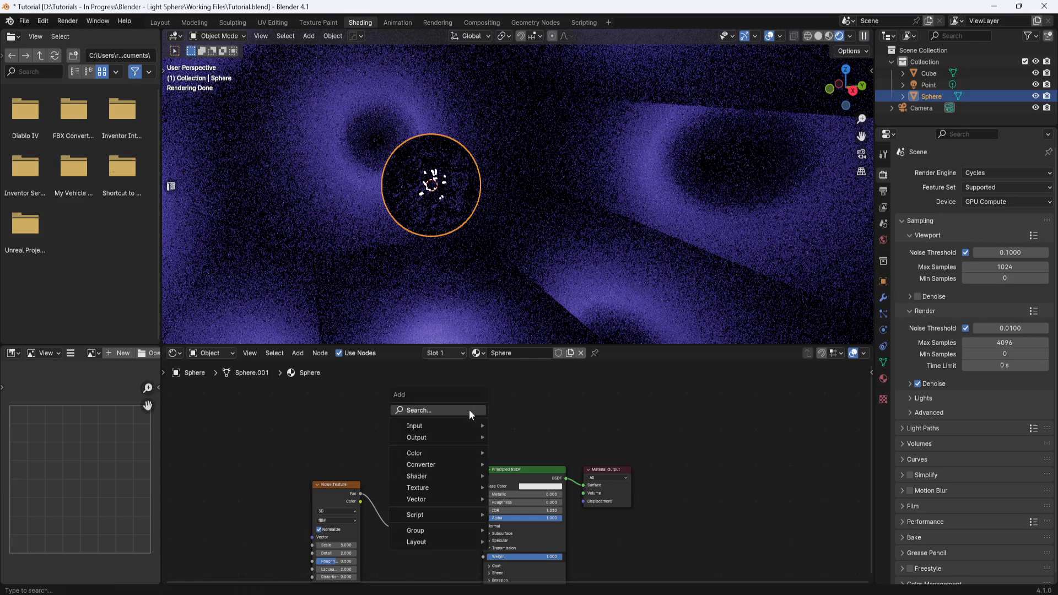
{"action": "left_click", "coordinate": [468, 410]}
{"action": "type", "text": "ligh"}
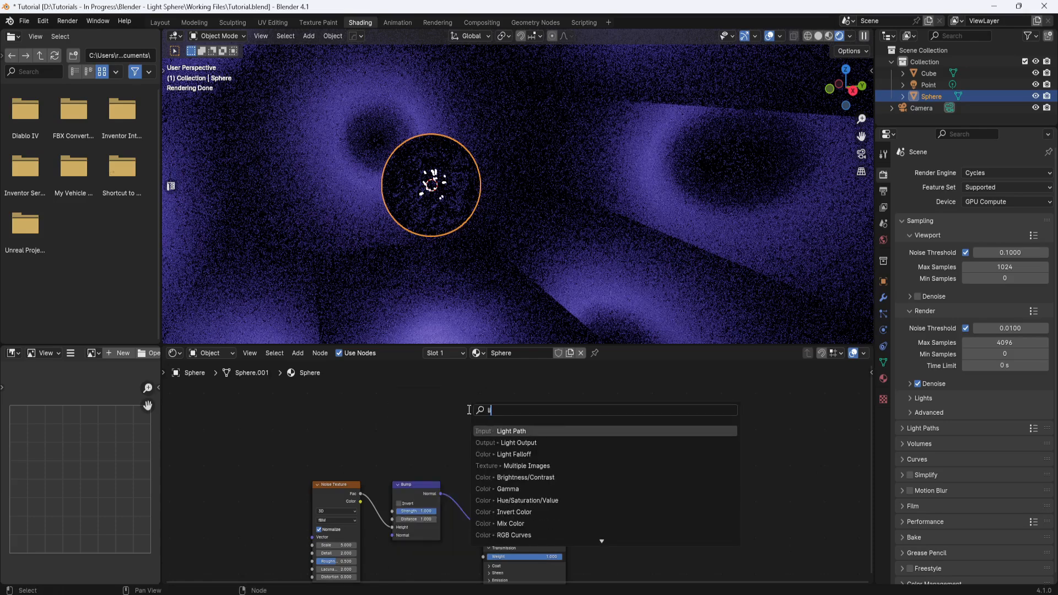
{"action": "left_click", "coordinate": [511, 431]}
{"action": "left_click", "coordinate": [472, 464]}
Step: Connect the Light Path's Is Camera Ray output to the Alpha input of the Principled BSDF
{"action": "scroll", "coordinate": [472, 465], "scroll_direction": "up", "scroll_amount": 4}
{"action": "middle_click_drag", "start_coordinate": [520, 492], "coordinate": [453, 439]}
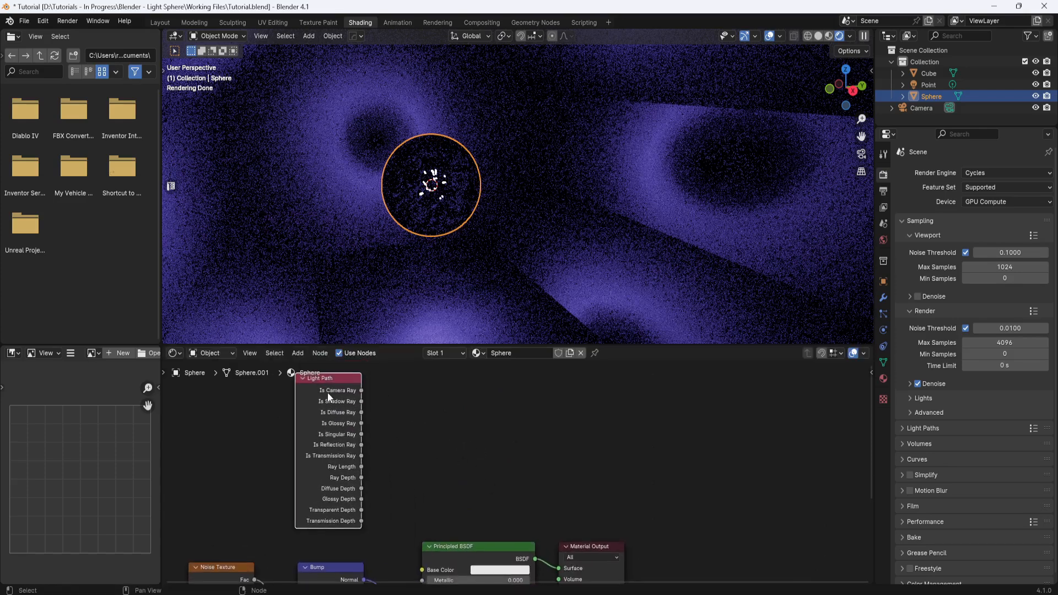
{"action": "left_click_drag", "start_coordinate": [362, 390], "coordinate": [422, 519]}
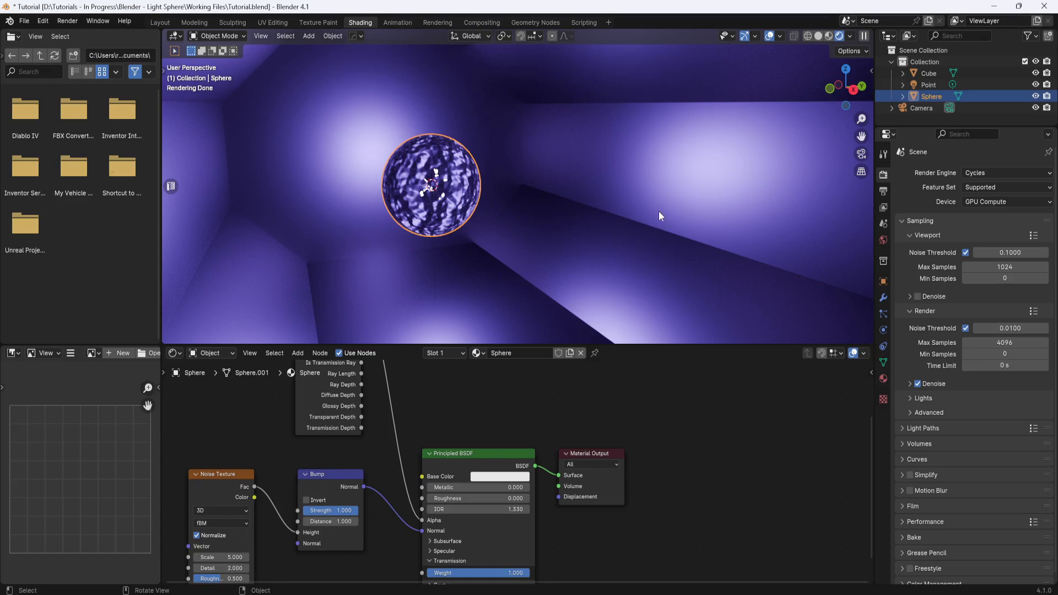
Step: Enable nodes for the point light and move its Emission node closer to the Light Output
{"action": "left_click", "coordinate": [929, 84]}
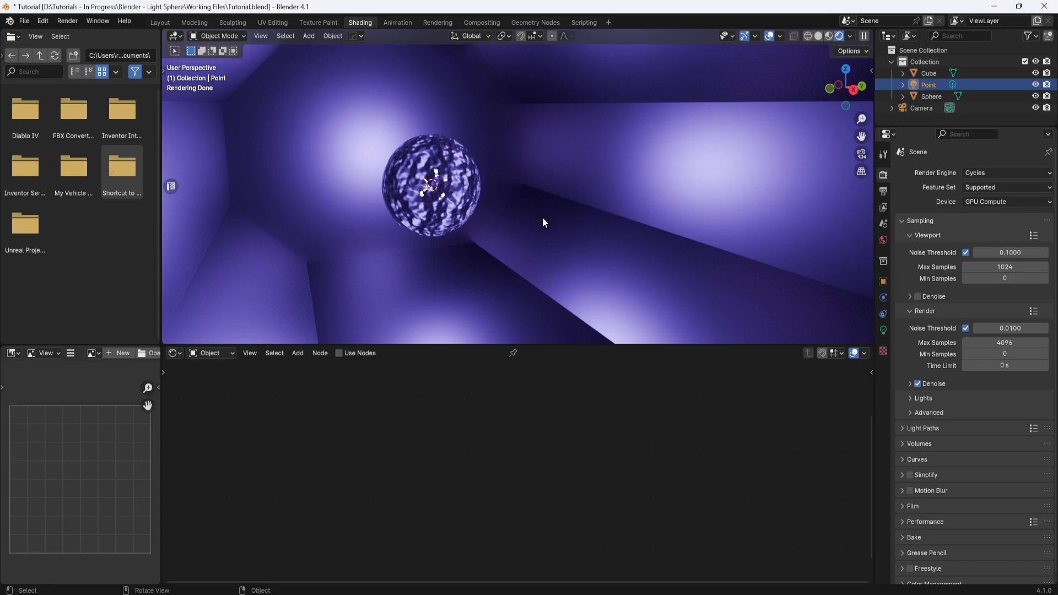
{"action": "left_click", "coordinate": [339, 353]}
{"action": "scroll", "coordinate": [518, 438], "scroll_direction": "up", "scroll_amount": 2}
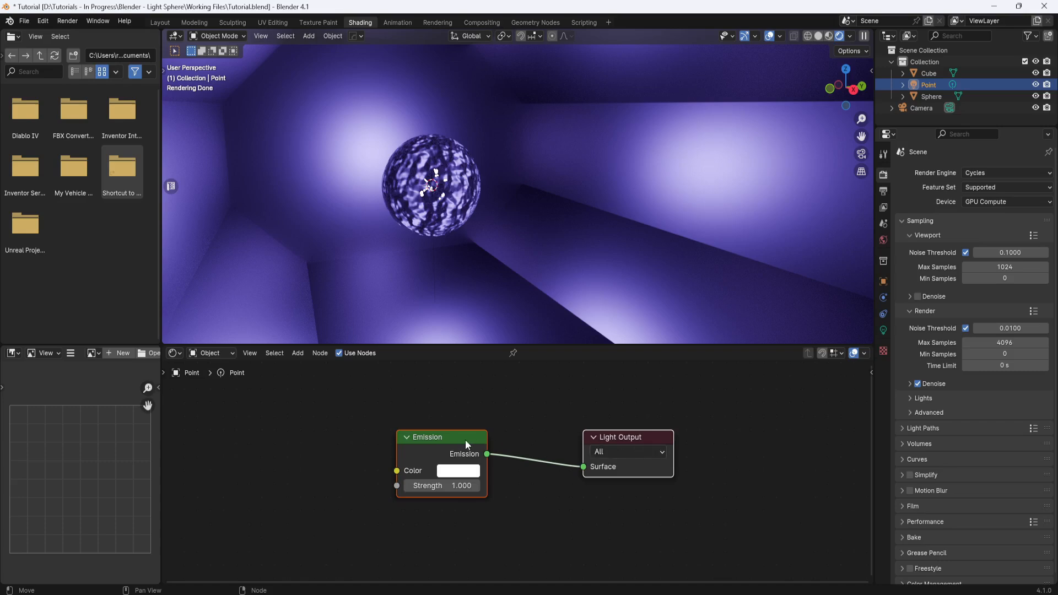
{"action": "left_click_drag", "start_coordinate": [447, 439], "coordinate": [532, 431]}
{"action": "scroll", "coordinate": [584, 423], "scroll_direction": "down", "scroll_amount": 1}
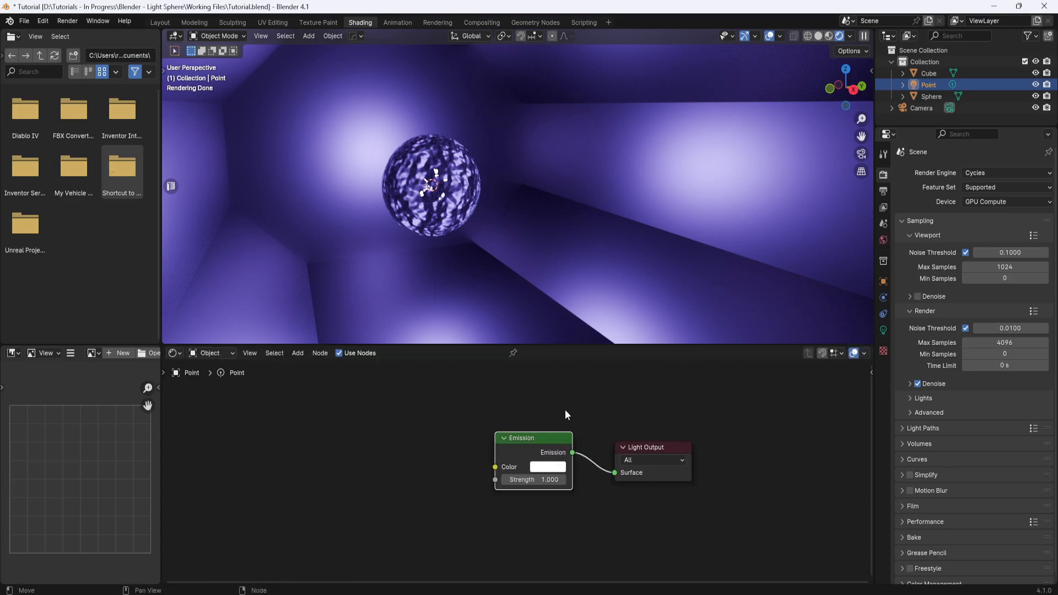
{"action": "middle_click_drag", "start_coordinate": [565, 411], "coordinate": [564, 416]}
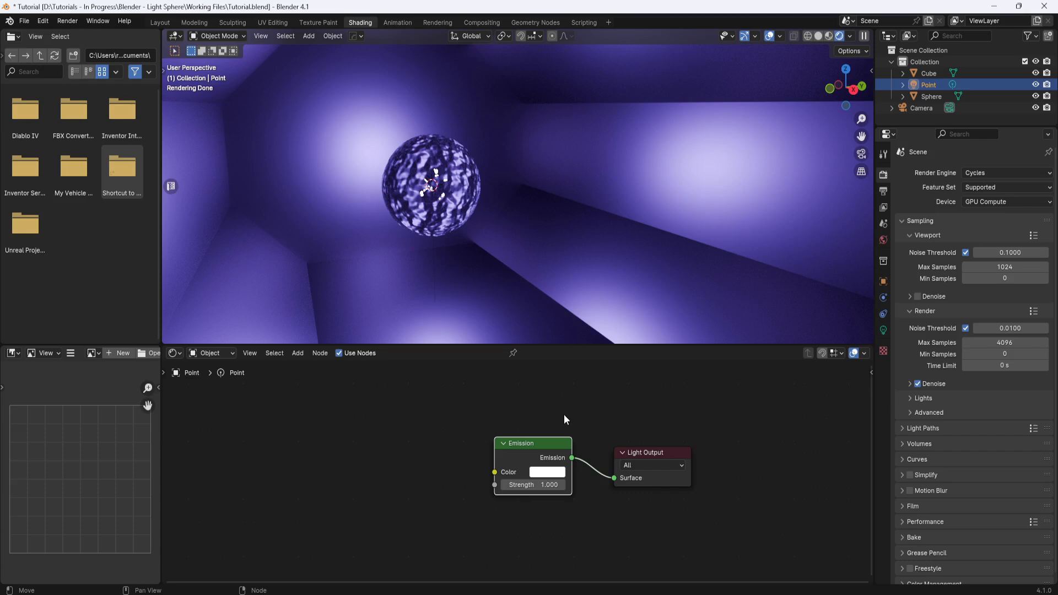
Step: Add an Image Texture node in front of the point light's Emission node
{"action": "key", "text": "shift+a"}
{"action": "left_click", "coordinate": [425, 422]}
{"action": "type", "text": "iamg"}
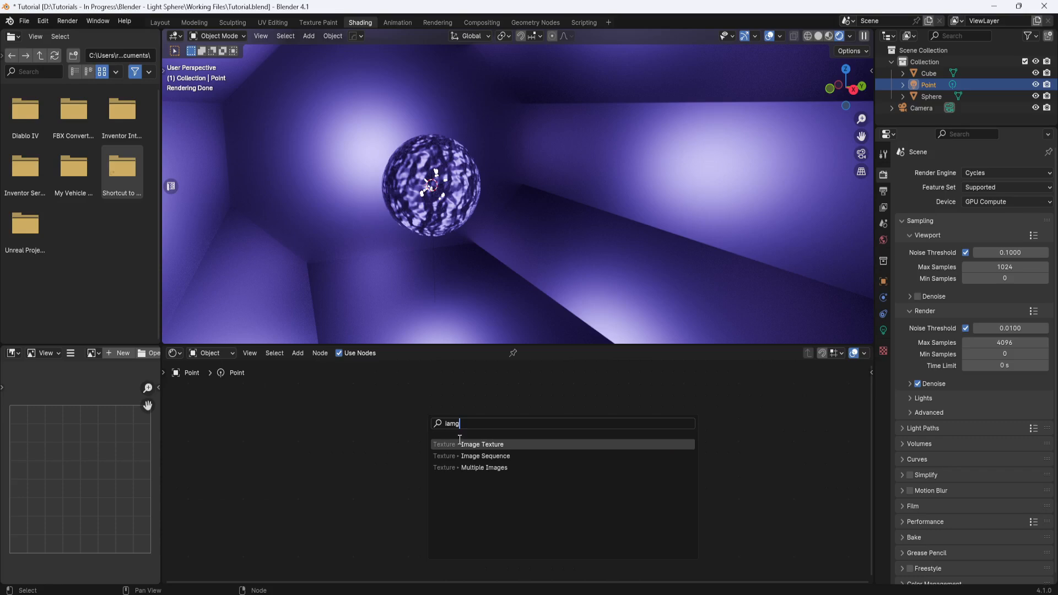
{"action": "left_click", "coordinate": [482, 444]}
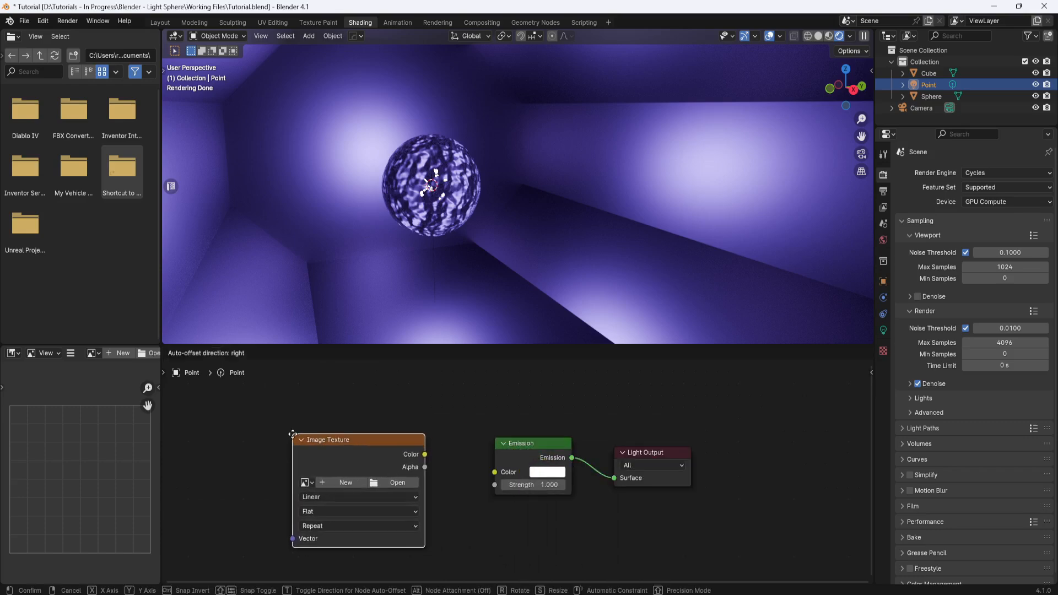
{"action": "left_click", "coordinate": [293, 433]}
Step: Load the black caustics image 878fc7d14b344862a0c0998cb0b71f7d.jpg into the Image Texture node and connect its Color to the Emission's Color
{"action": "left_click", "coordinate": [392, 483]}
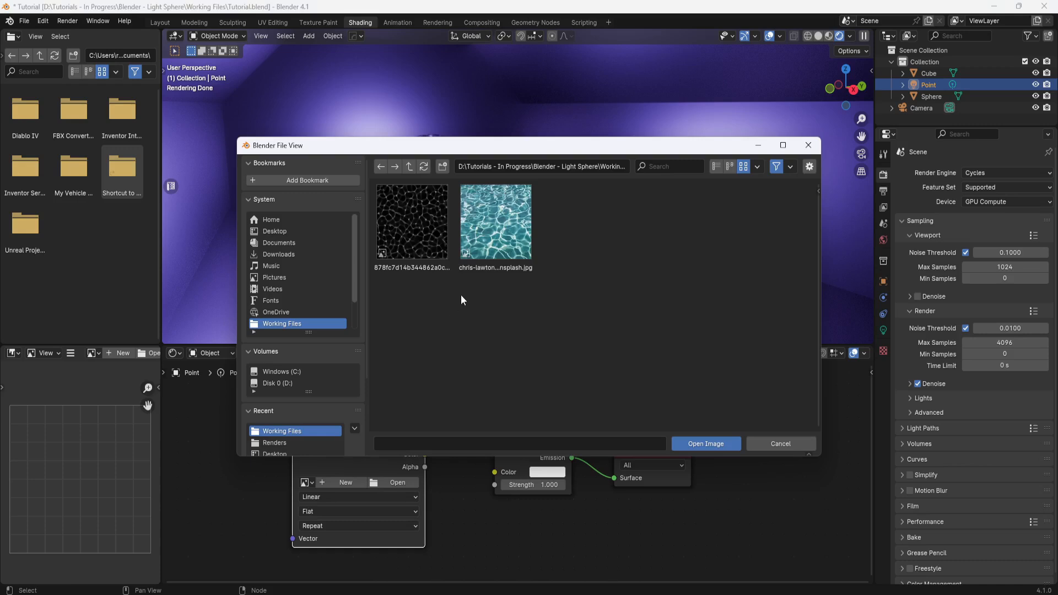
{"action": "left_click", "coordinate": [415, 226]}
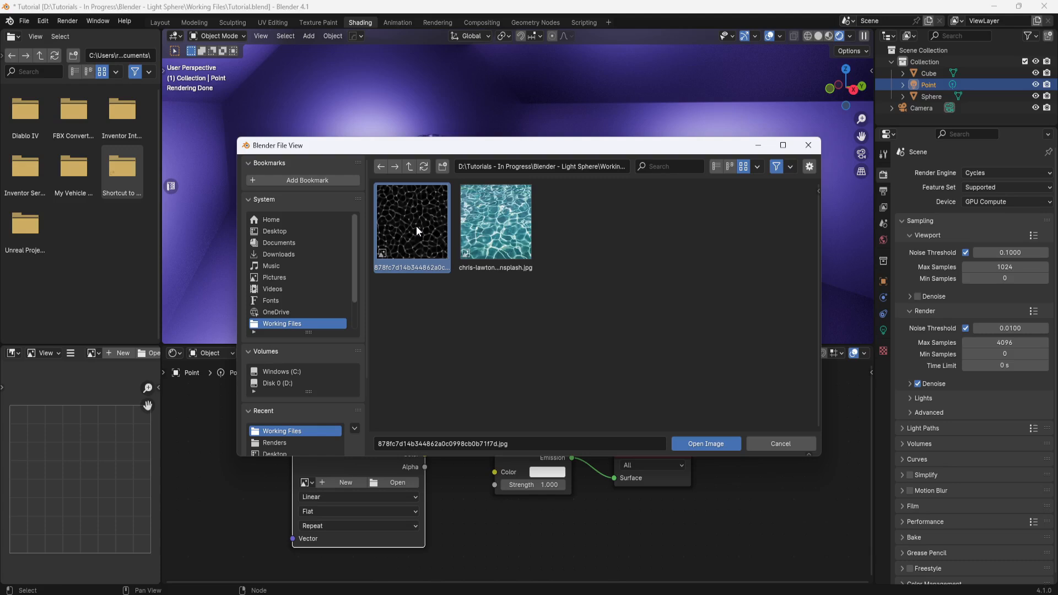
{"action": "left_click", "coordinate": [523, 206]}
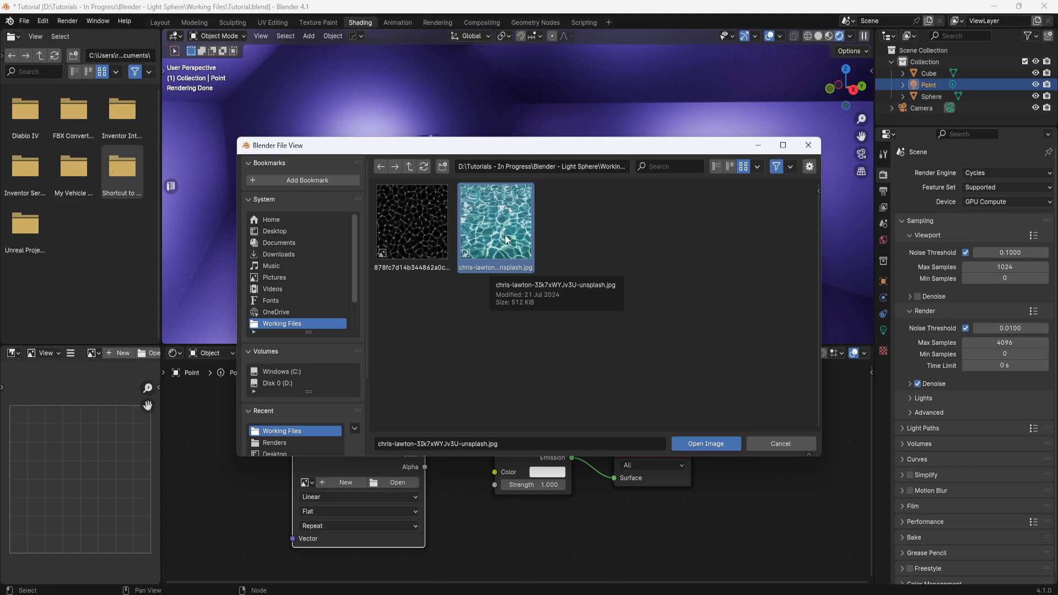
{"action": "left_click", "coordinate": [430, 219]}
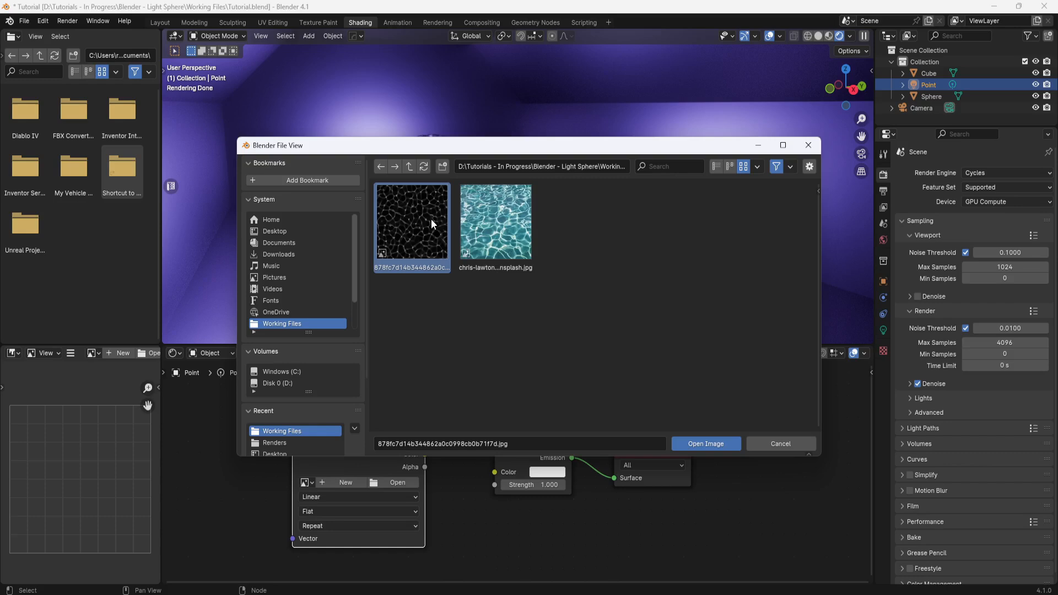
{"action": "left_click", "coordinate": [711, 444]}
{"action": "left_click_drag", "start_coordinate": [425, 454], "coordinate": [491, 476]}
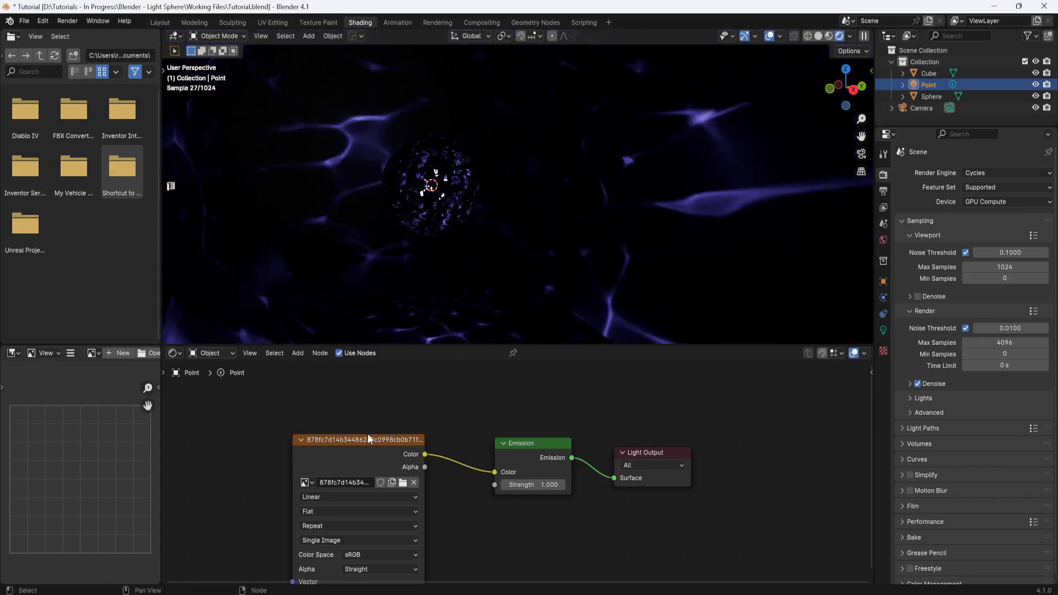
{"action": "left_click_drag", "start_coordinate": [365, 441], "coordinate": [371, 432]}
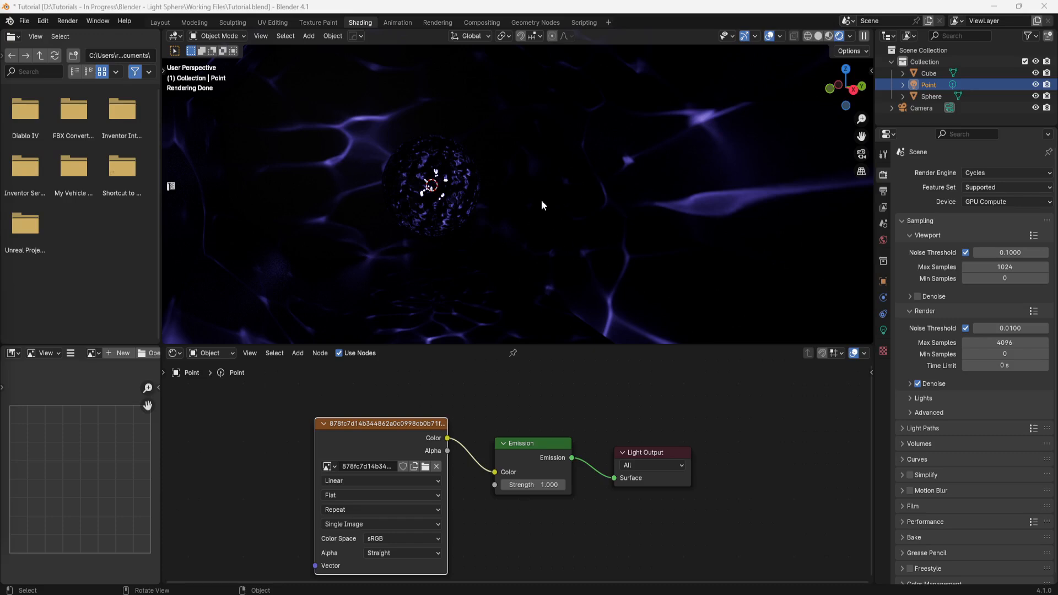
Step: Set the strength of the point light's Emission node to 15
{"action": "left_click", "coordinate": [542, 484]}
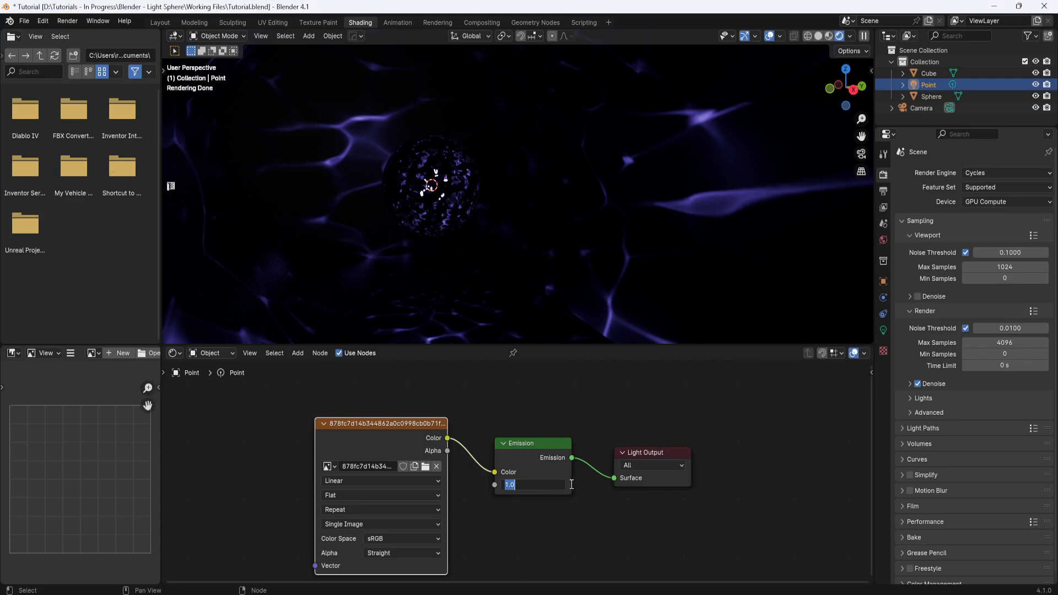
{"action": "type", "text": "15"}
{"action": "key", "text": "Return"}
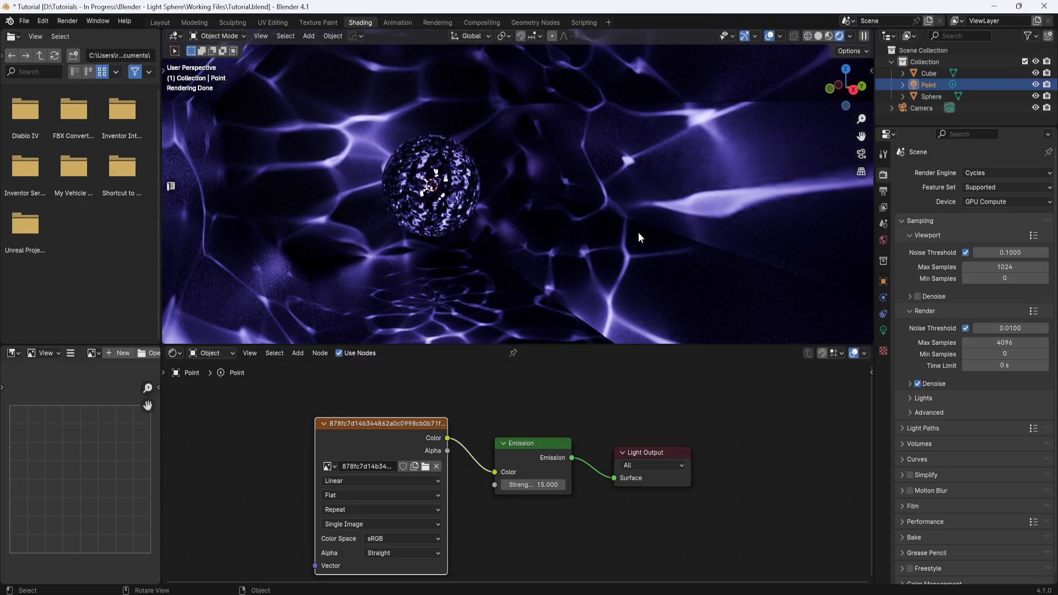
Step: Insert an RGB Curves node between the Image Texture and Emission nodes, and pull the curve's middle down to about 0.47, 0.32
{"action": "scroll", "coordinate": [602, 396], "scroll_direction": "down", "scroll_amount": 1}
{"action": "middle_click_drag", "start_coordinate": [644, 416], "coordinate": [760, 413]}
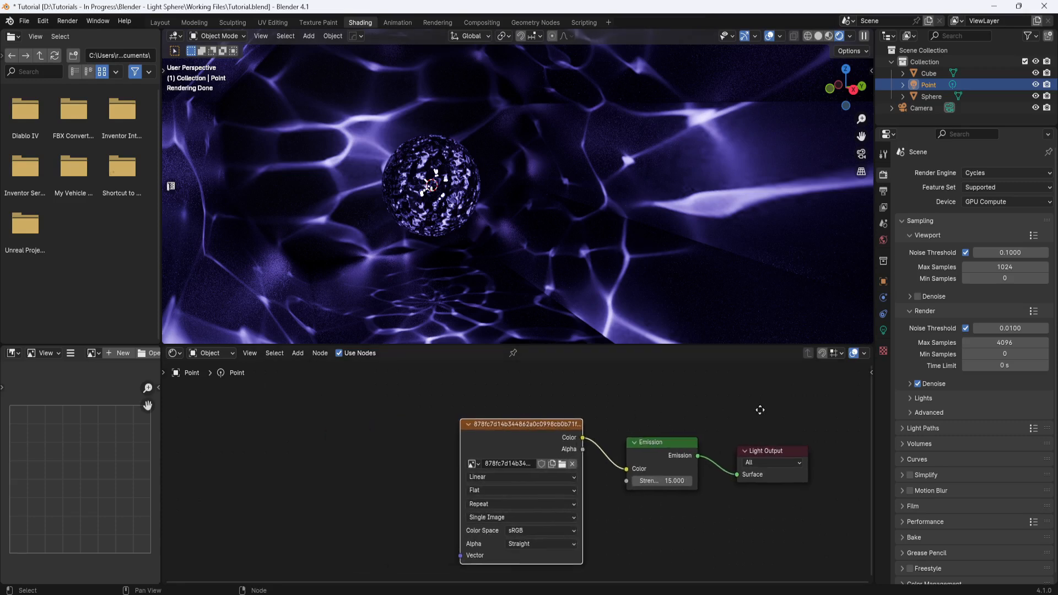
{"action": "left_click_drag", "start_coordinate": [526, 429], "coordinate": [280, 418]}
{"action": "left_click", "coordinate": [484, 411]}
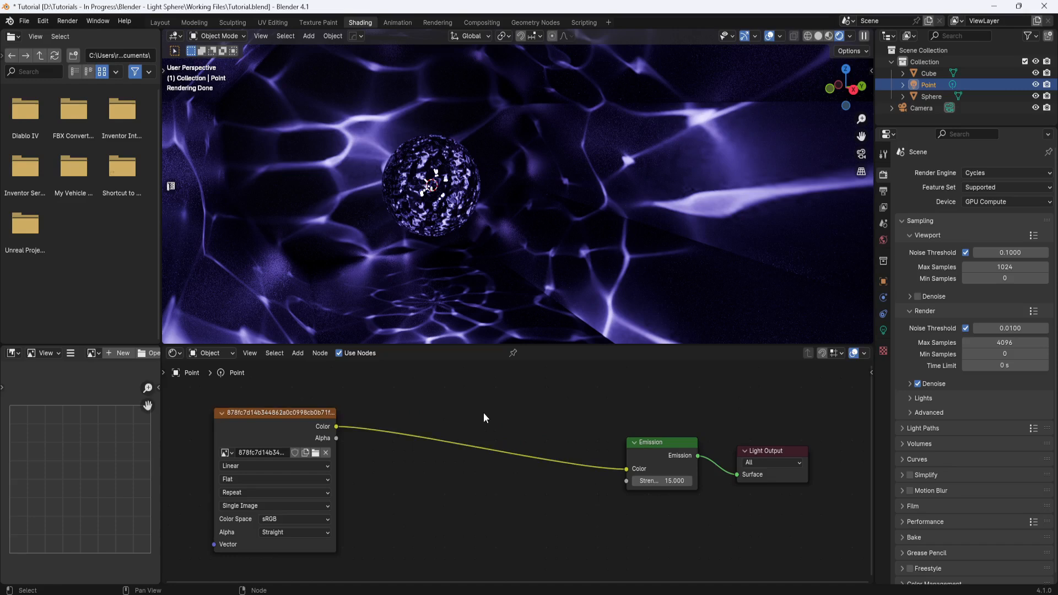
{"action": "key", "text": "shift+a"}
{"action": "type", "text": "rgb"}
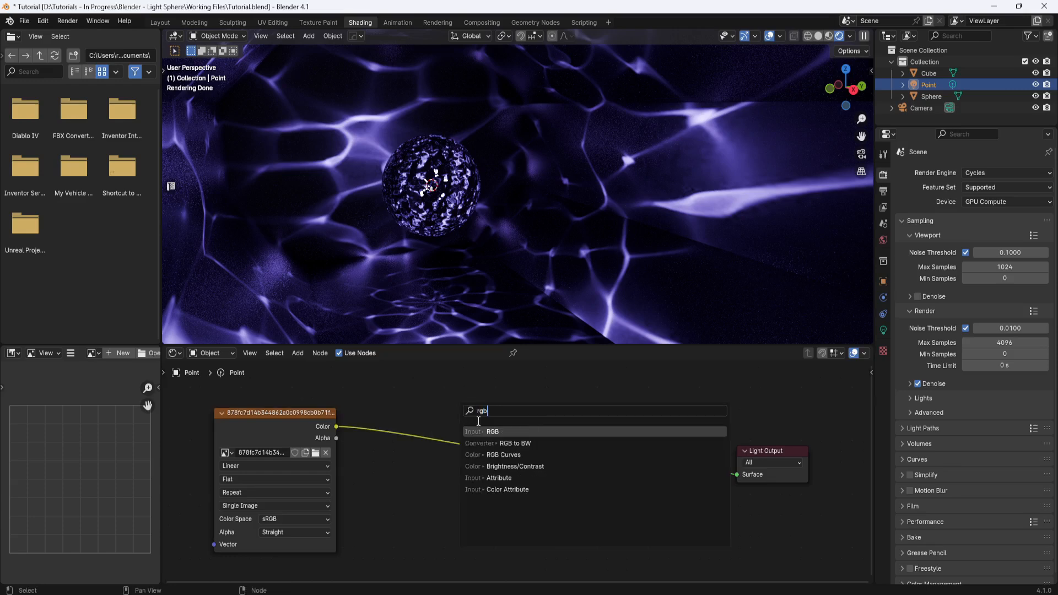
{"action": "left_click", "coordinate": [502, 455]}
{"action": "left_click", "coordinate": [433, 397]}
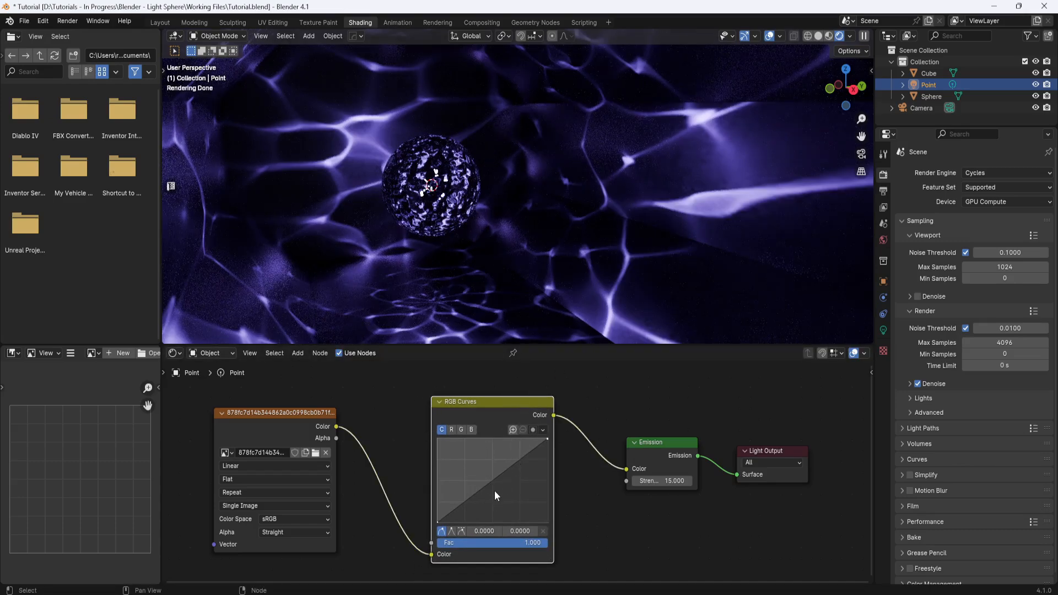
{"action": "mouse_move", "coordinate": [491, 480]}
{"action": "left_mouse_down"}
{"action": "mouse_move", "coordinate": [481, 470]}
{"action": "mouse_move", "coordinate": [507, 501]}
{"action": "mouse_move", "coordinate": [489, 496]}
{"action": "left_mouse_up"}
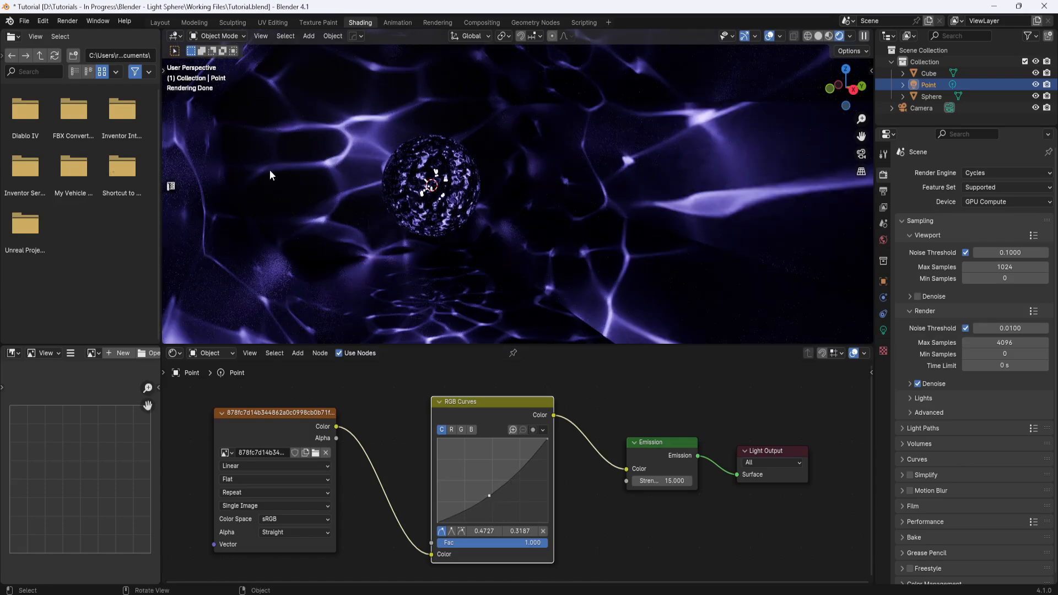
Step: Add a Mapping node in front of the point light's Image Texture node
{"action": "scroll", "coordinate": [490, 455], "scroll_direction": "down", "scroll_amount": 2}
{"action": "middle_click_drag", "start_coordinate": [434, 418], "coordinate": [504, 424]}
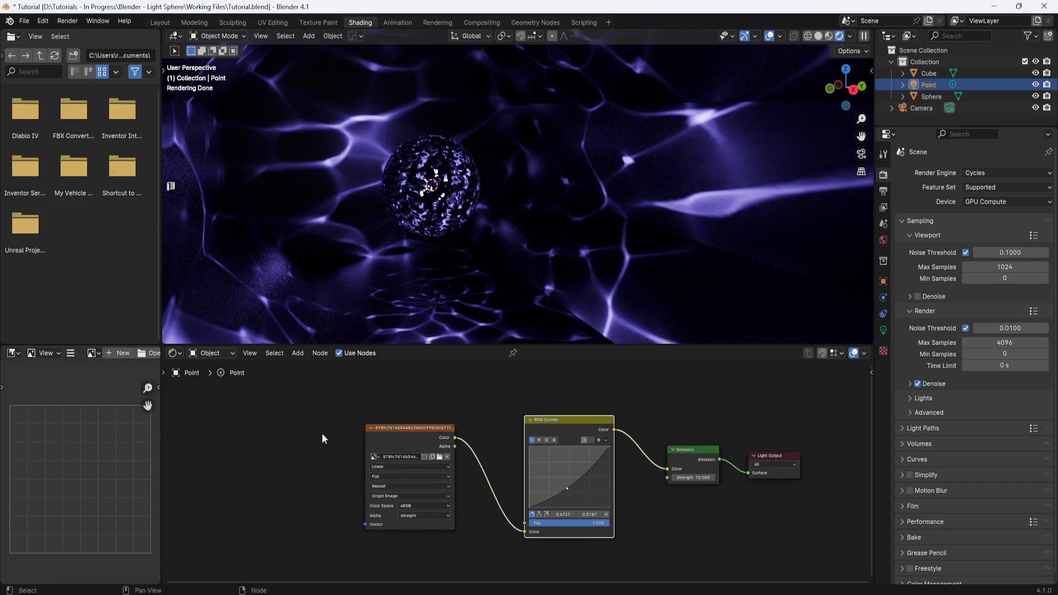
{"action": "key", "text": "shift+a"}
{"action": "left_click", "coordinate": [271, 438]}
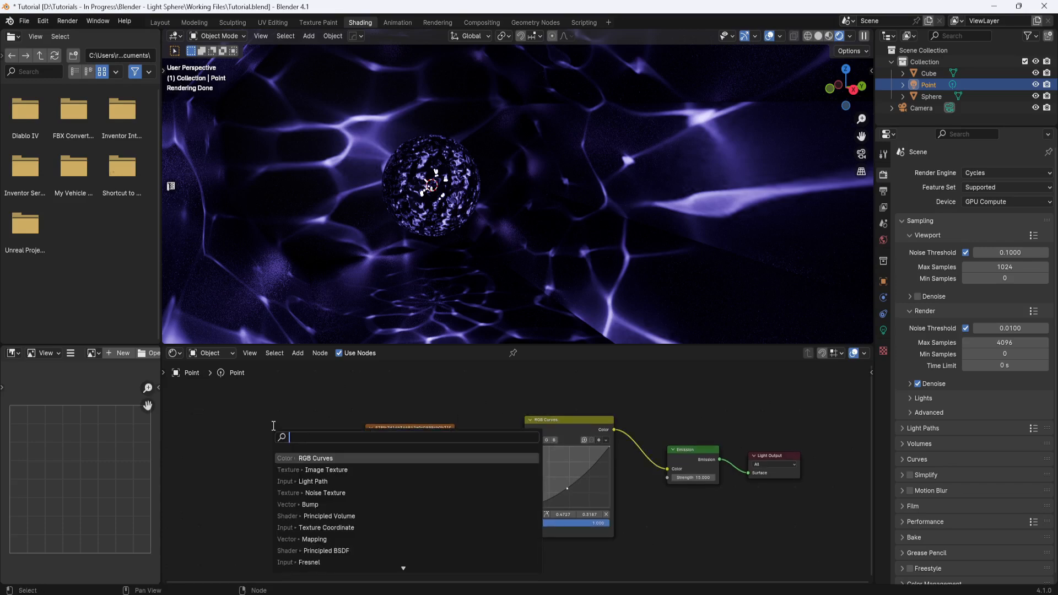
{"action": "type", "text": "mapp"}
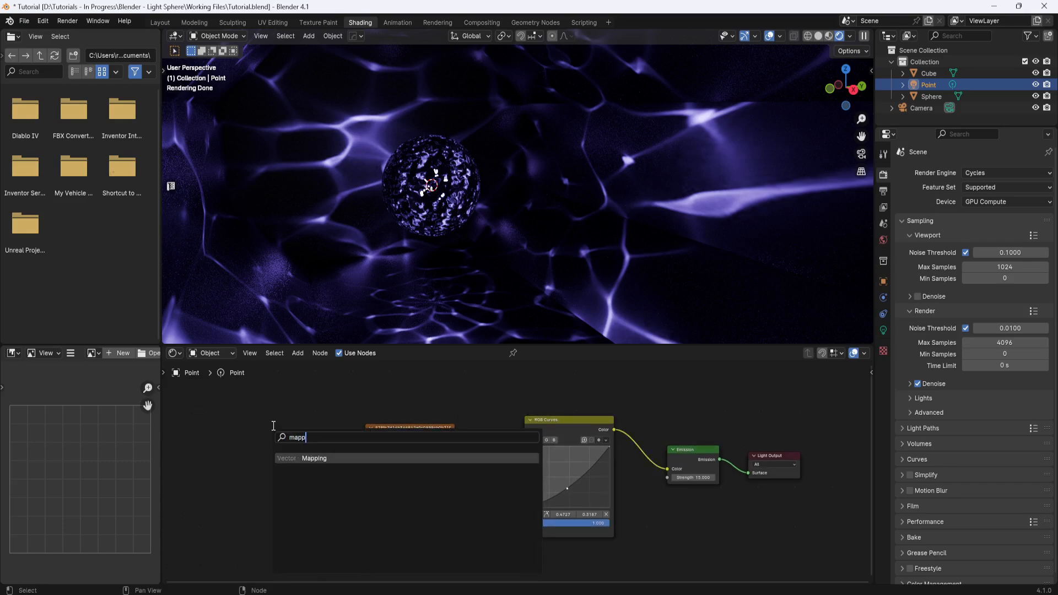
{"action": "left_click", "coordinate": [320, 462]}
{"action": "left_click", "coordinate": [269, 417]}
Step: Add a Texture Coordinate node in front of the Mapping node
{"action": "key", "text": "shift+a"}
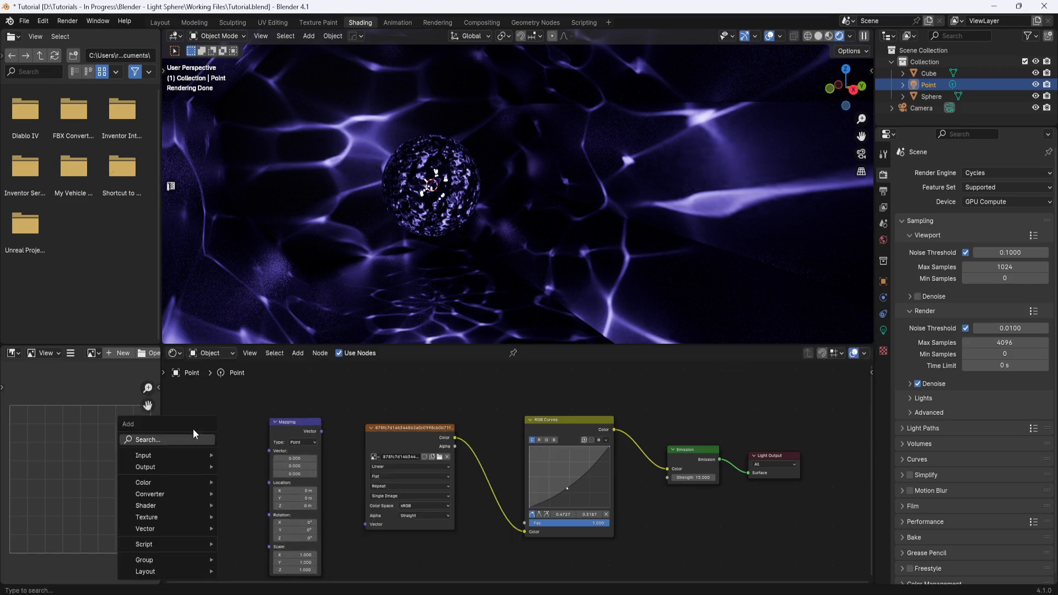
{"action": "left_click", "coordinate": [194, 439]}
{"action": "type", "text": "texture coo"}
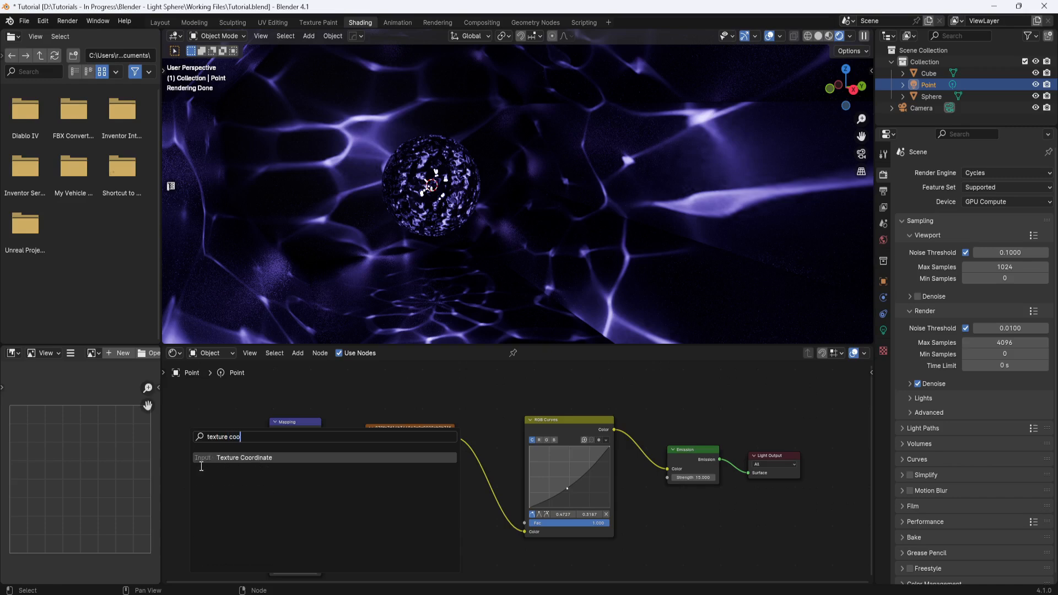
{"action": "left_click", "coordinate": [249, 463]}
{"action": "left_click", "coordinate": [277, 466]}
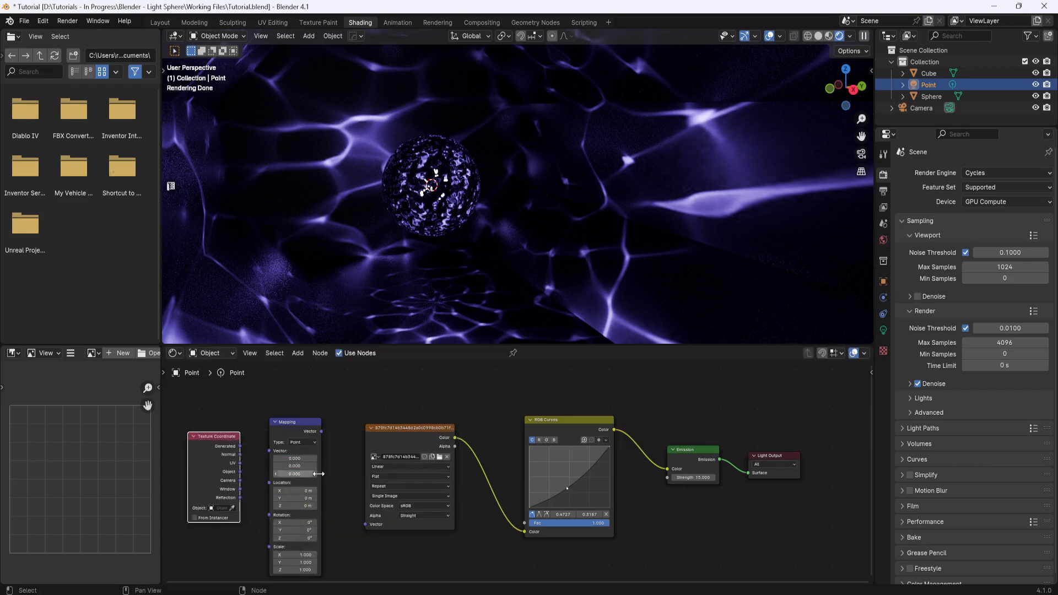
Step: Connect the Mapping node's Vector output to the Image Texture's Vector input
{"action": "left_click_drag", "start_coordinate": [321, 430], "coordinate": [364, 523]}
{"action": "left_click_drag", "start_coordinate": [307, 424], "coordinate": [313, 426]}
{"action": "scroll", "coordinate": [264, 444], "scroll_direction": "up", "scroll_amount": 3}
{"action": "middle_click_drag", "start_coordinate": [263, 445], "coordinate": [414, 431]}
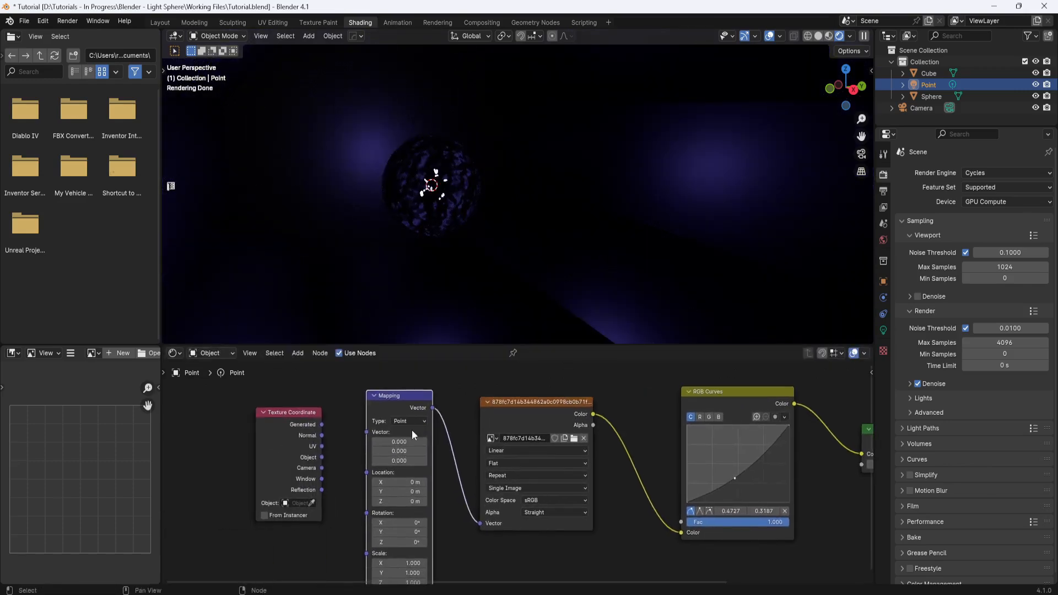
{"action": "scroll", "coordinate": [345, 449], "scroll_direction": "up", "scroll_amount": 3}
{"action": "middle_click_drag", "start_coordinate": [309, 428], "coordinate": [319, 452]}
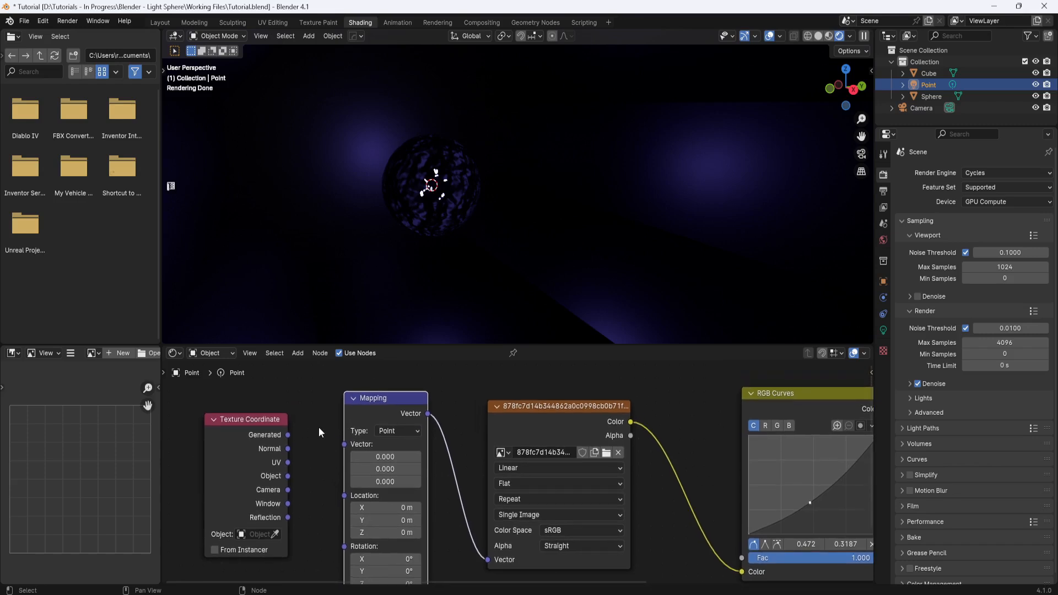
Step: Link the Texture Coordinate node to the Mapping node's Vector input, trying the Normal output before using UV
{"action": "left_click_drag", "start_coordinate": [288, 450], "coordinate": [343, 444]}
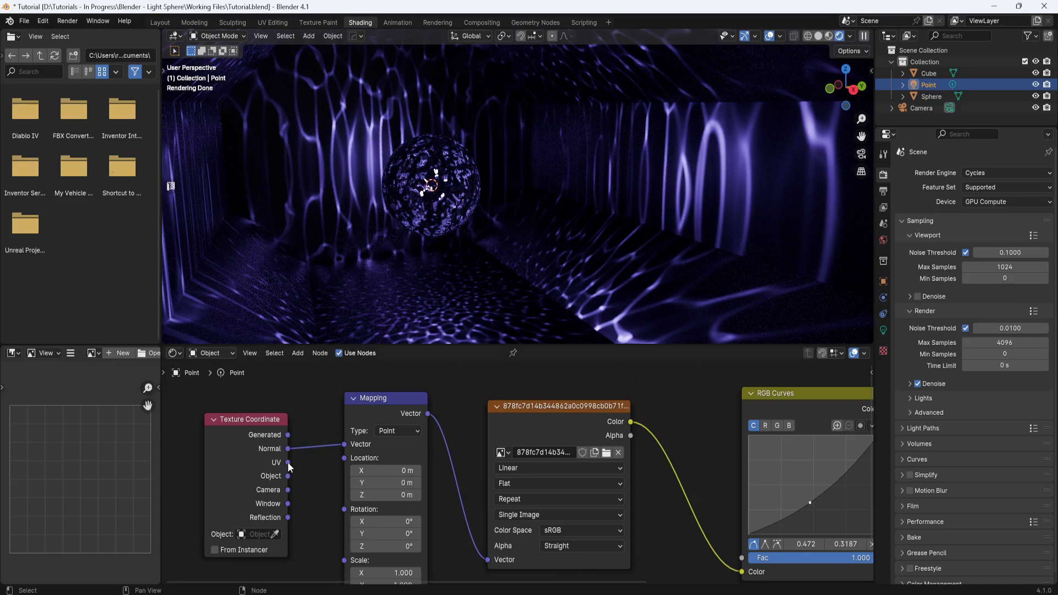
{"action": "left_click_drag", "start_coordinate": [287, 462], "coordinate": [344, 441]}
{"action": "scroll", "coordinate": [567, 240], "scroll_direction": "down", "scroll_amount": 5}
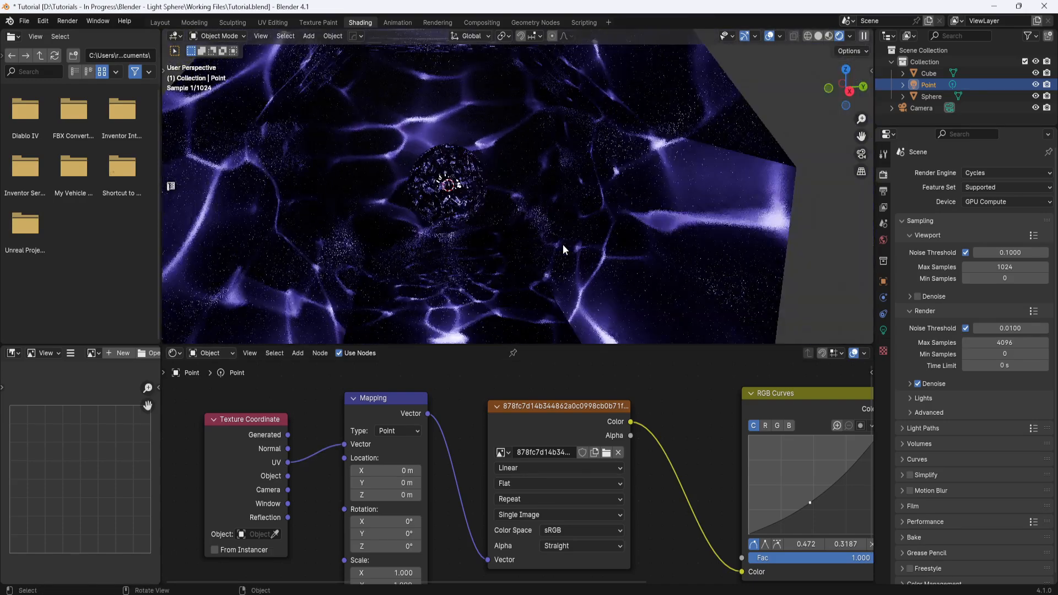
{"action": "scroll", "coordinate": [544, 235], "scroll_direction": "up", "scroll_amount": 3}
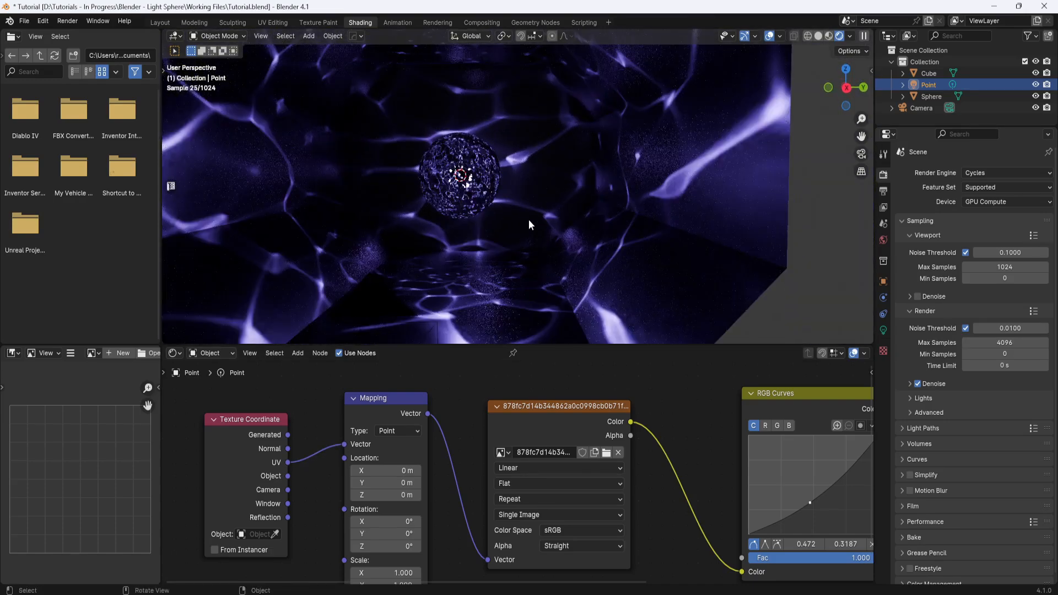
Step: Set the Mapping node's scale to 2 on X, Y and Z
{"action": "middle_click_drag", "start_coordinate": [452, 472], "coordinate": [445, 411]}
{"action": "left_click", "coordinate": [392, 512]}
{"action": "type", "text": "2"}
{"action": "key", "text": "Return"}
{"action": "left_click", "coordinate": [394, 524]}
{"action": "type", "text": "2"}
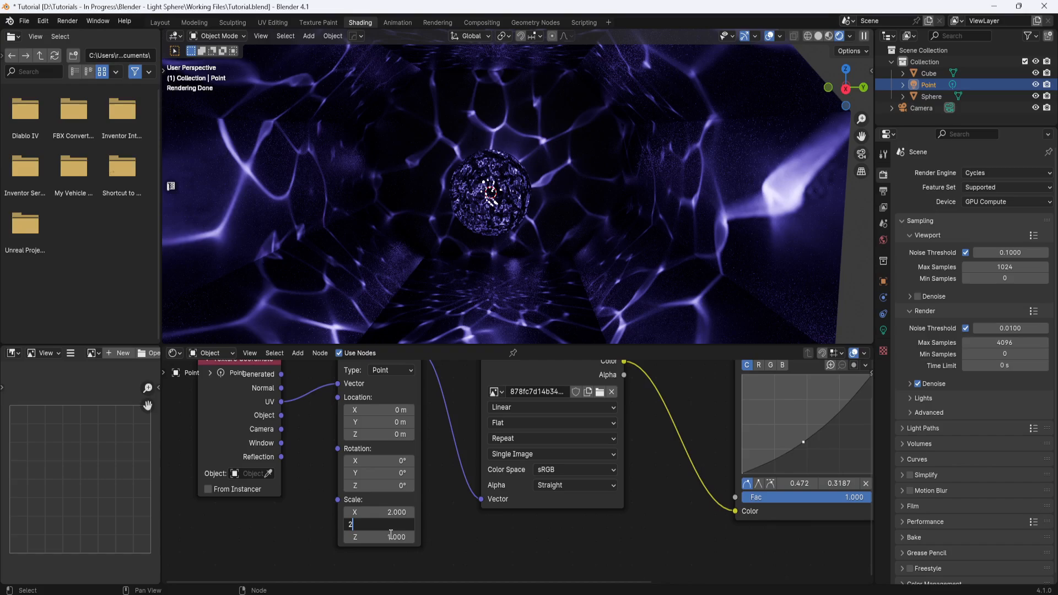
{"action": "key", "text": "Return"}
{"action": "left_click", "coordinate": [396, 536]}
{"action": "type", "text": "2"}
{"action": "key", "text": "Return"}
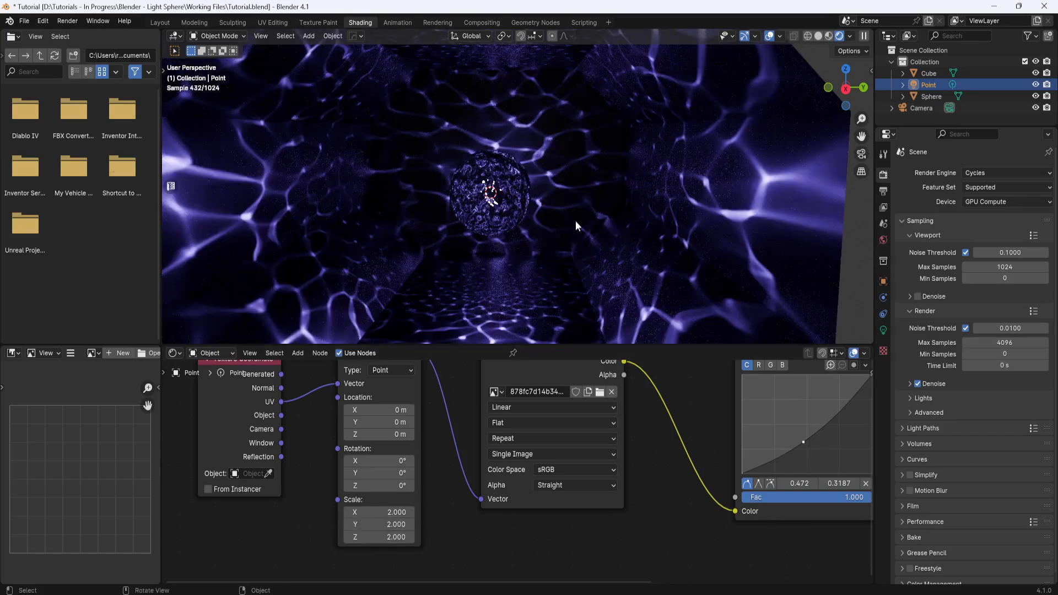
Step: Set the roughness of the glass sphere's Principled BSDF to 0.2
{"action": "mouse_move", "coordinate": [590, 203]}
{"action": "middle_mouse_down"}
{"action": "mouse_move", "coordinate": [575, 214]}
{"action": "mouse_move", "coordinate": [578, 184]}
{"action": "mouse_move", "coordinate": [583, 195]}
{"action": "middle_mouse_up"}
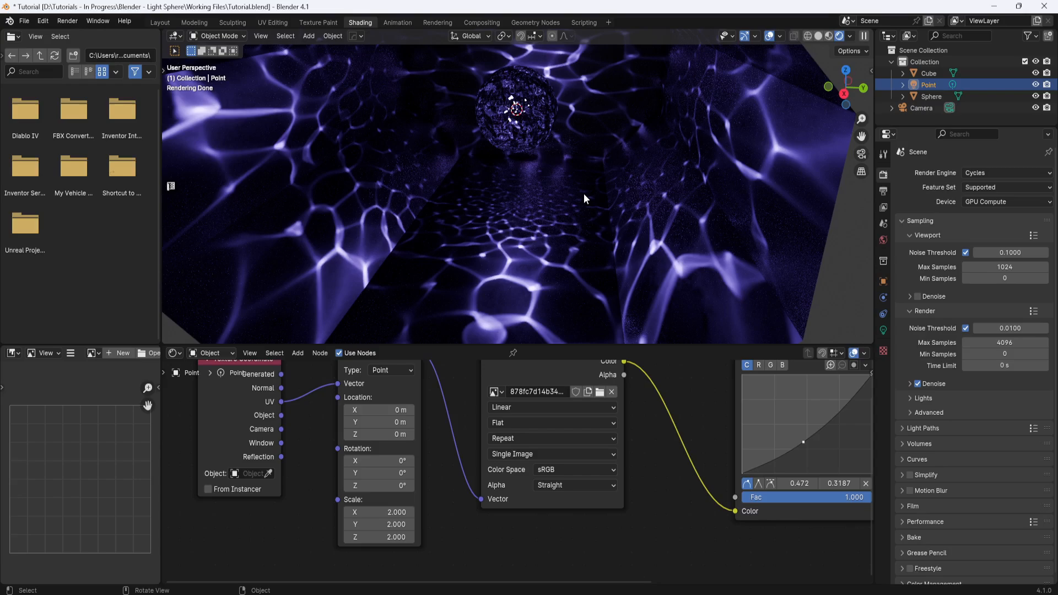
{"action": "middle_click_drag", "start_coordinate": [570, 163], "coordinate": [538, 184]}
{"action": "scroll", "coordinate": [554, 178], "scroll_direction": "up", "scroll_amount": 2}
{"action": "scroll", "coordinate": [554, 178], "scroll_direction": "up", "scroll_amount": 1}
{"action": "scroll", "coordinate": [512, 190], "scroll_direction": "up", "scroll_amount": 2}
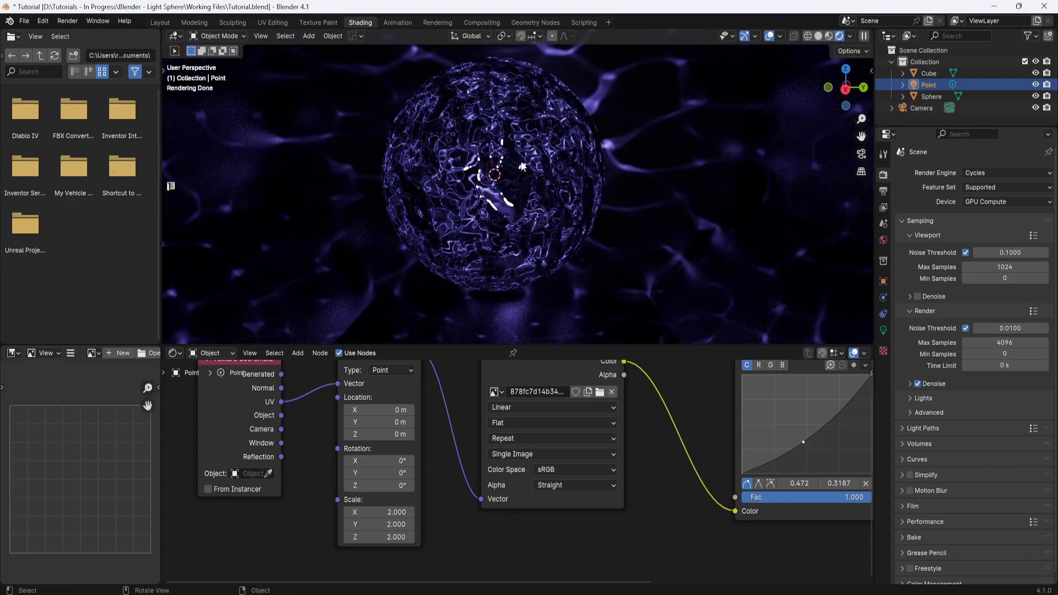
{"action": "left_click", "coordinate": [556, 113]}
{"action": "middle_click_drag", "start_coordinate": [560, 468], "coordinate": [248, 474]}
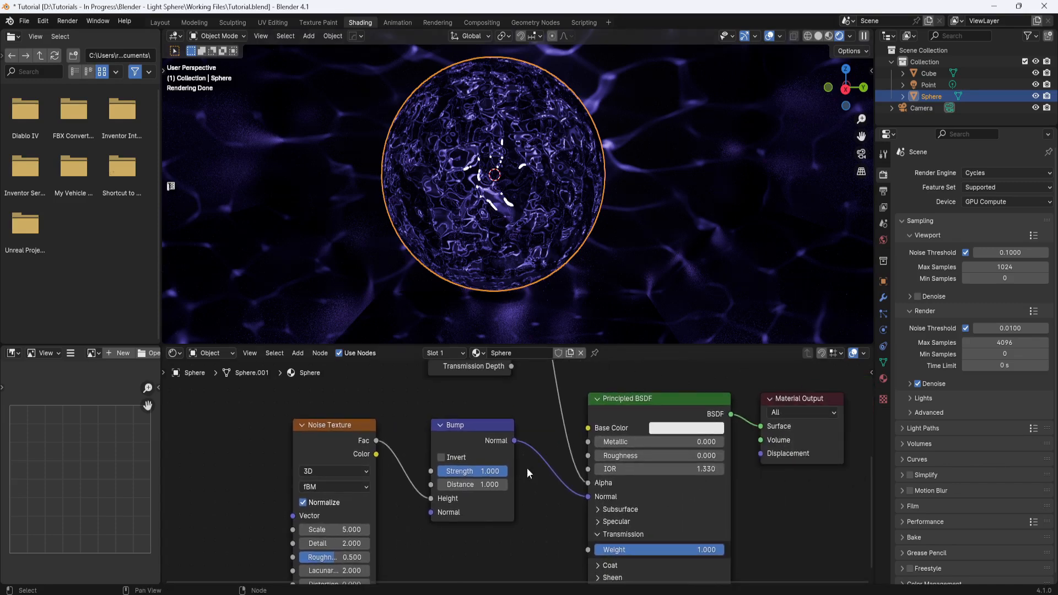
{"action": "left_click", "coordinate": [696, 452]}
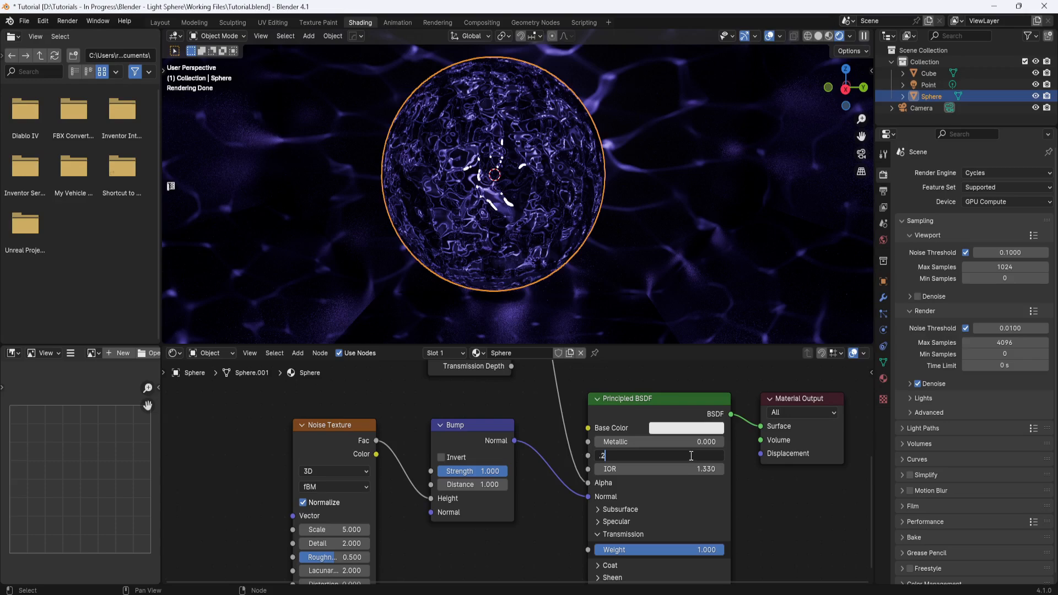
{"action": "type", "text": ".2"}
{"action": "key", "text": "Return"}
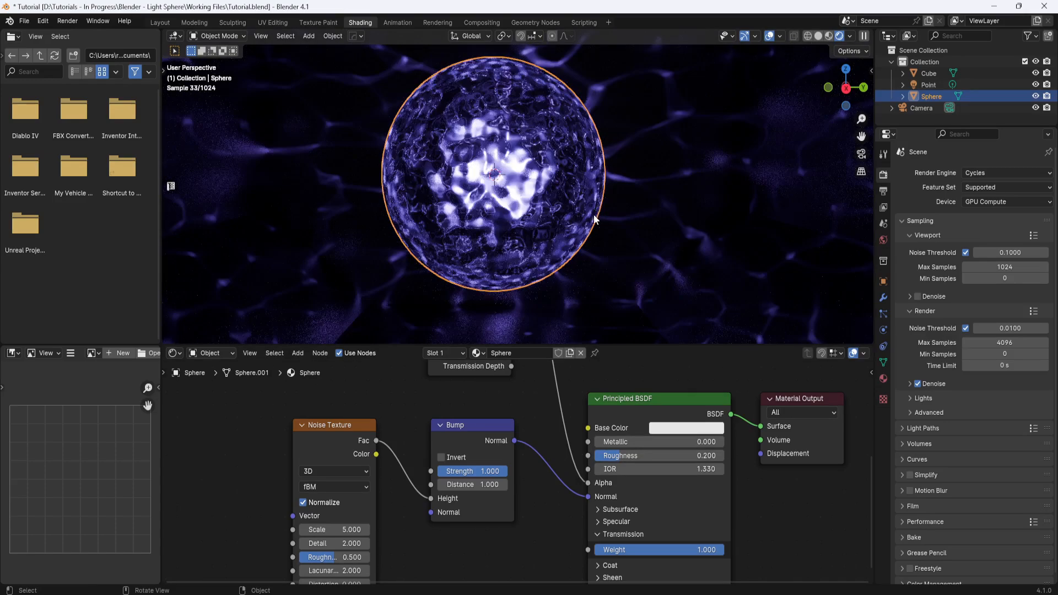
Step: Set the sphere's Noise Texture scale to 3 and detail to 3
{"action": "scroll", "coordinate": [590, 223], "scroll_direction": "down", "scroll_amount": 3}
{"action": "middle_click_drag", "start_coordinate": [598, 254], "coordinate": [607, 257]}
{"action": "middle_click_drag", "start_coordinate": [386, 556], "coordinate": [396, 499]}
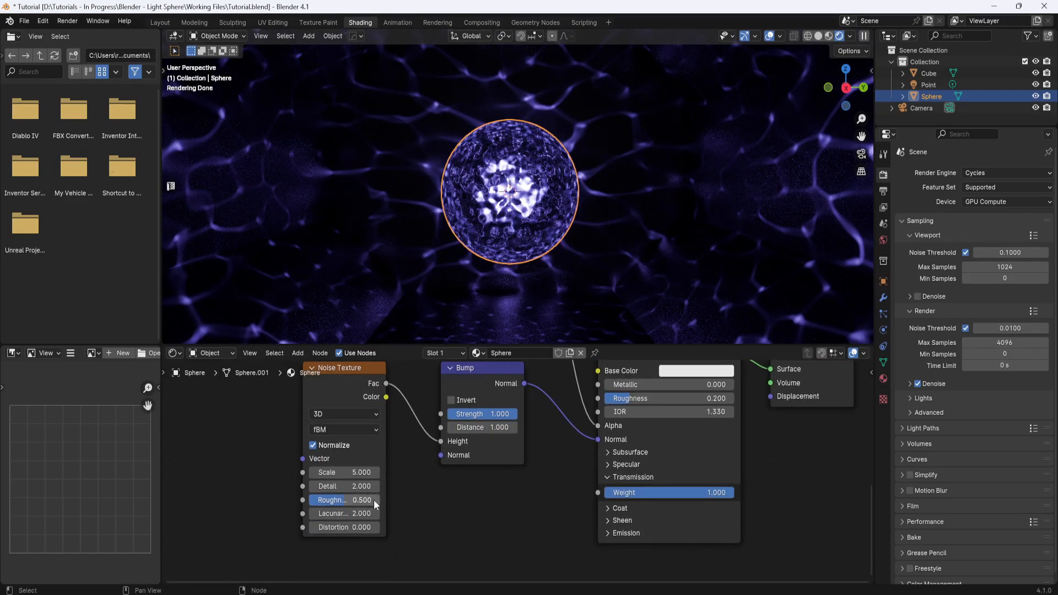
{"action": "left_click", "coordinate": [359, 473]}
{"action": "type", "text": "3."}
{"action": "key", "text": "Return"}
{"action": "left_click", "coordinate": [356, 486]}
{"action": "type", "text": "3"}
{"action": "key", "text": "Return"}
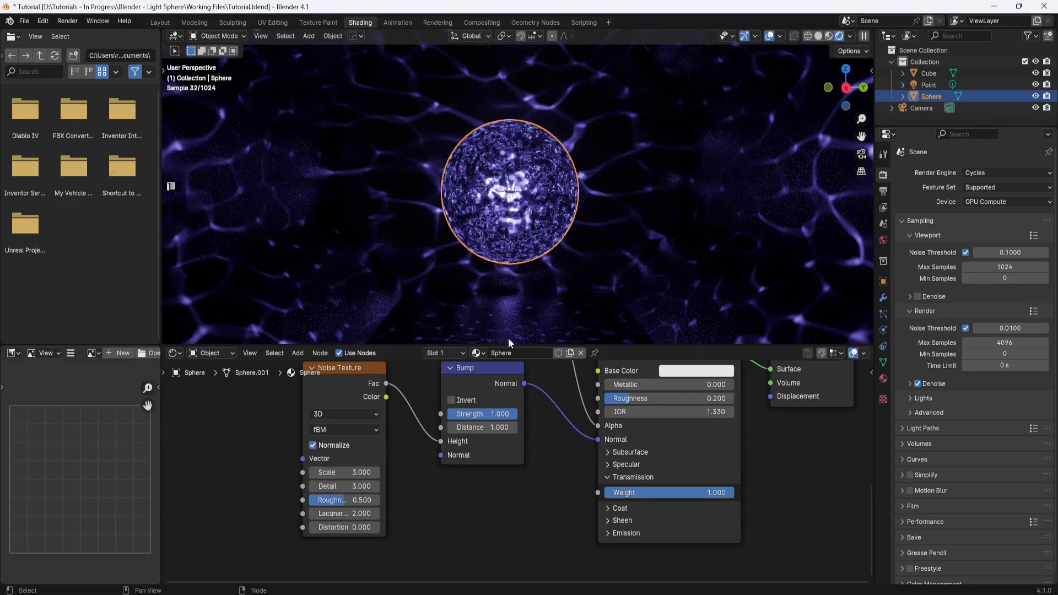
Step: Select the point light and set its radius to 0.06 m
{"action": "middle_click_drag", "start_coordinate": [577, 248], "coordinate": [526, 221]}
{"action": "scroll", "coordinate": [557, 214], "scroll_direction": "up", "scroll_amount": 3}
{"action": "scroll", "coordinate": [550, 251], "scroll_direction": "down", "scroll_amount": 4}
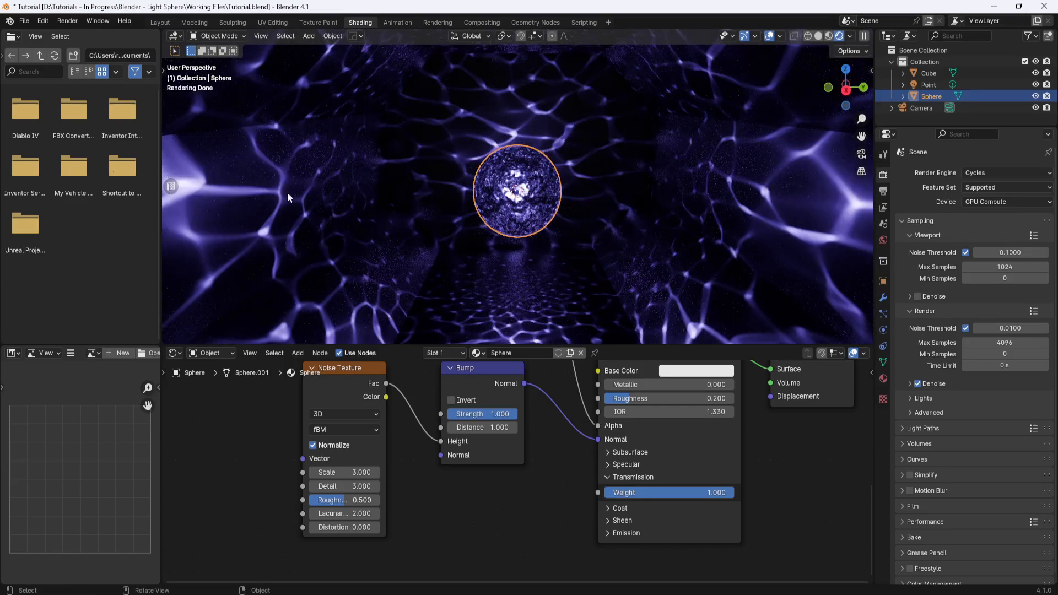
{"action": "middle_click_drag", "start_coordinate": [639, 292], "coordinate": [610, 263]}
{"action": "left_click", "coordinate": [929, 86]}
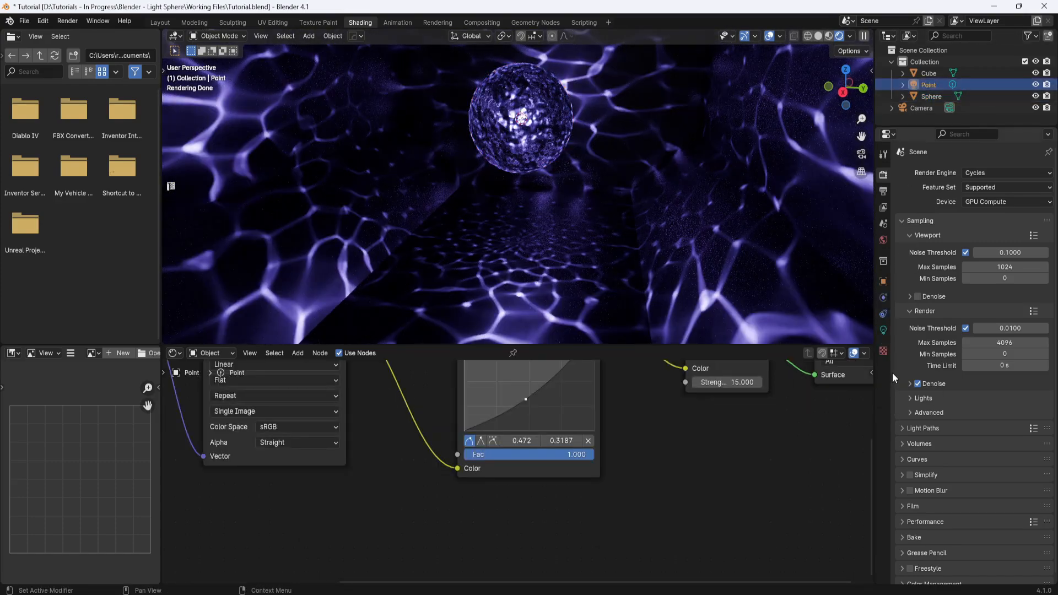
{"action": "left_click", "coordinate": [884, 331]}
{"action": "left_click", "coordinate": [994, 282]}
{"action": "key", "text": "BackSpace"}
{"action": "type", "text": ".06"}
{"action": "key", "text": "Return"}
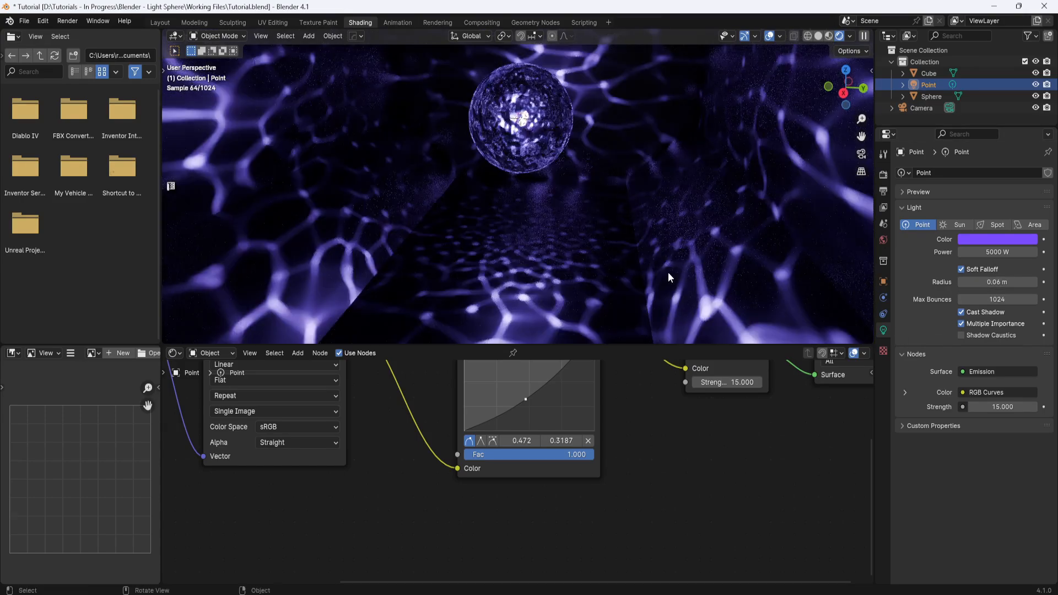
Step: Reduce the point light's radius to 0.05 m and check the projected pattern on the room walls
{"action": "scroll", "coordinate": [666, 258], "scroll_direction": "up", "scroll_amount": 3}
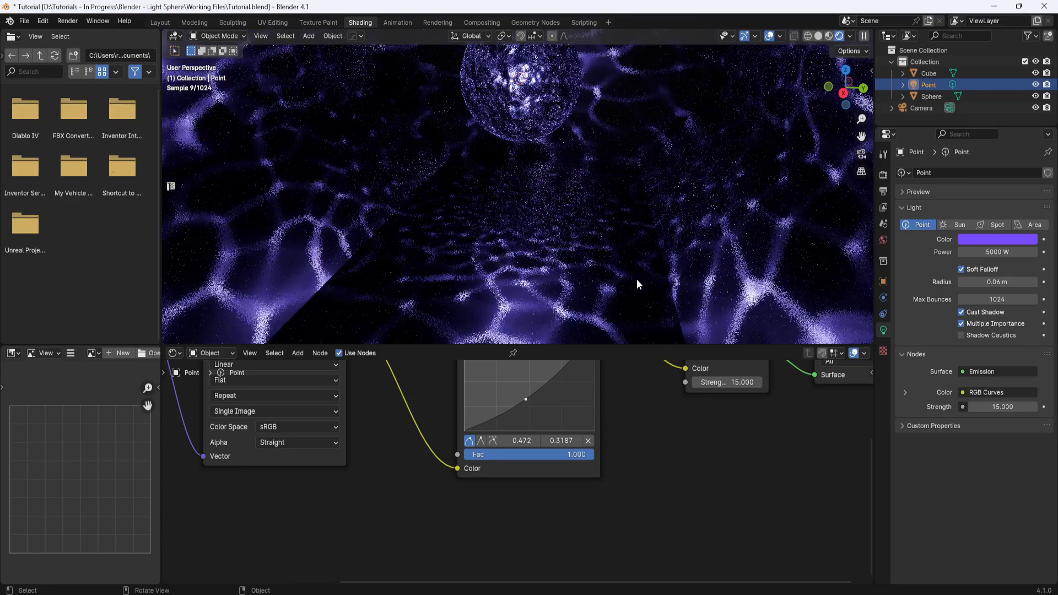
{"action": "left_click", "coordinate": [992, 282]}
{"action": "type", "text": ".05"}
{"action": "key", "text": "Return"}
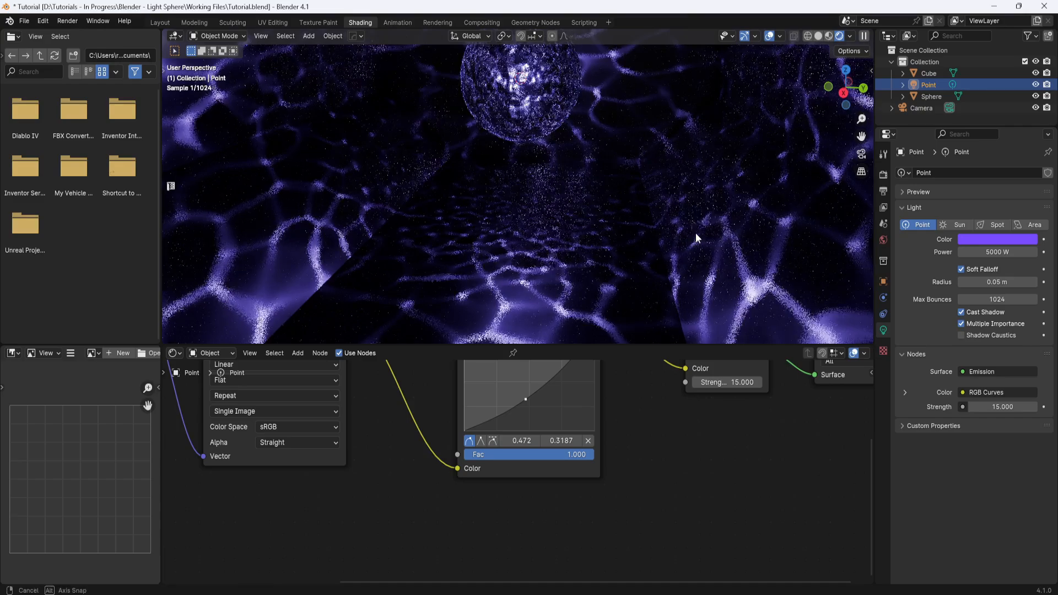
{"action": "middle_click_drag", "start_coordinate": [679, 239], "coordinate": [656, 220]}
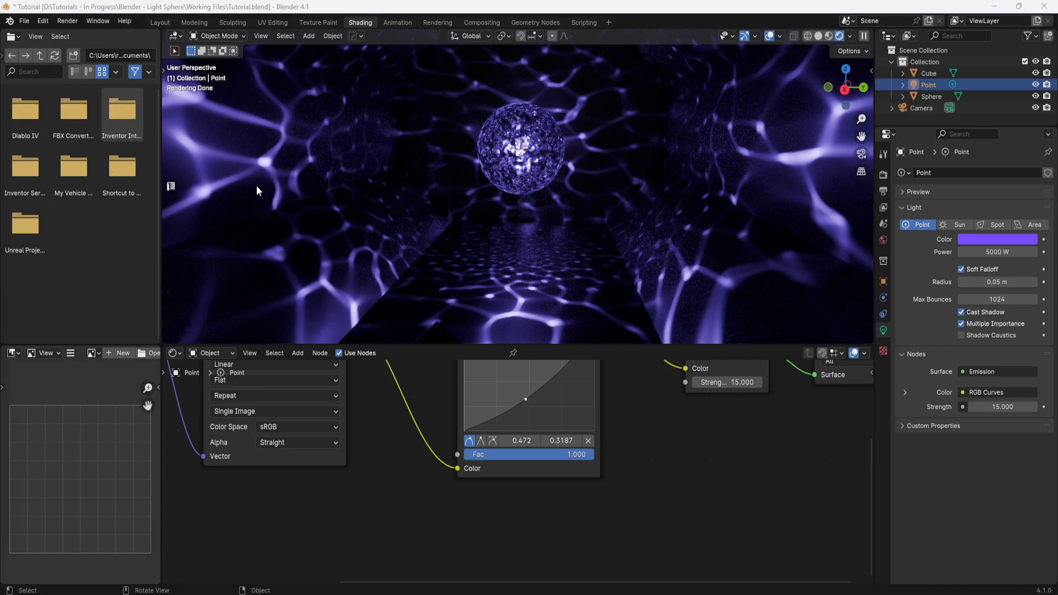
{"action": "middle_click_drag", "start_coordinate": [408, 225], "coordinate": [417, 233]}
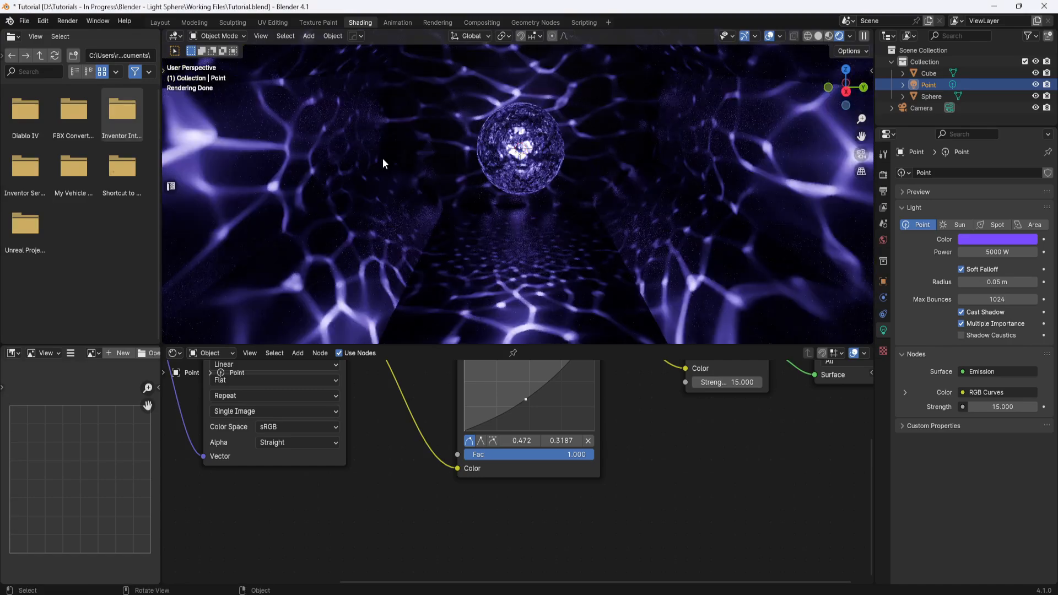
Step: Switch to the Layout workspace and add a 2 m mesh cube at the light sphere's position
{"action": "left_click", "coordinate": [160, 22]}
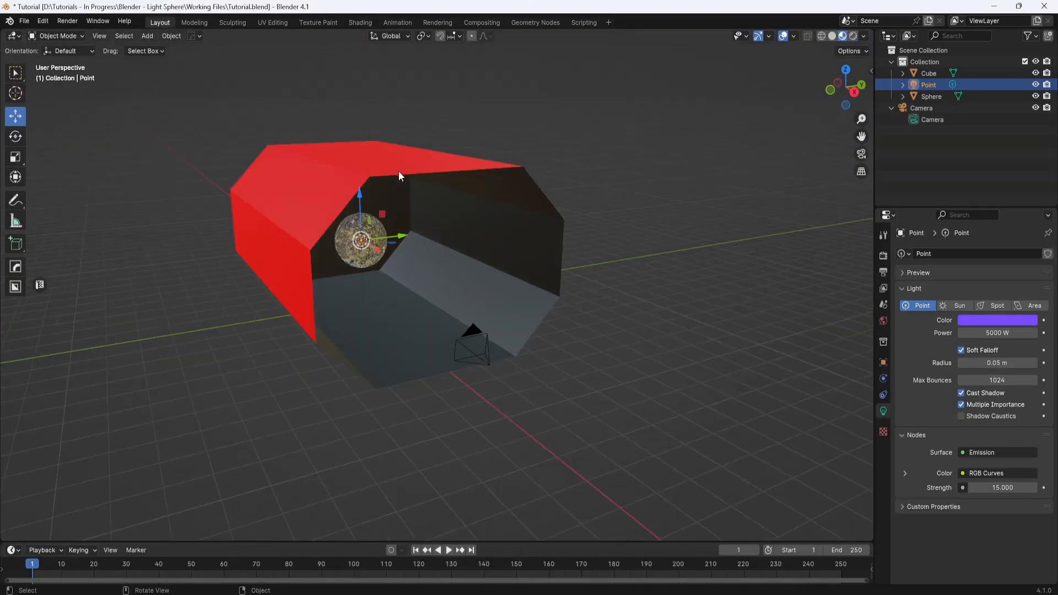
{"action": "left_click", "coordinate": [153, 38]}
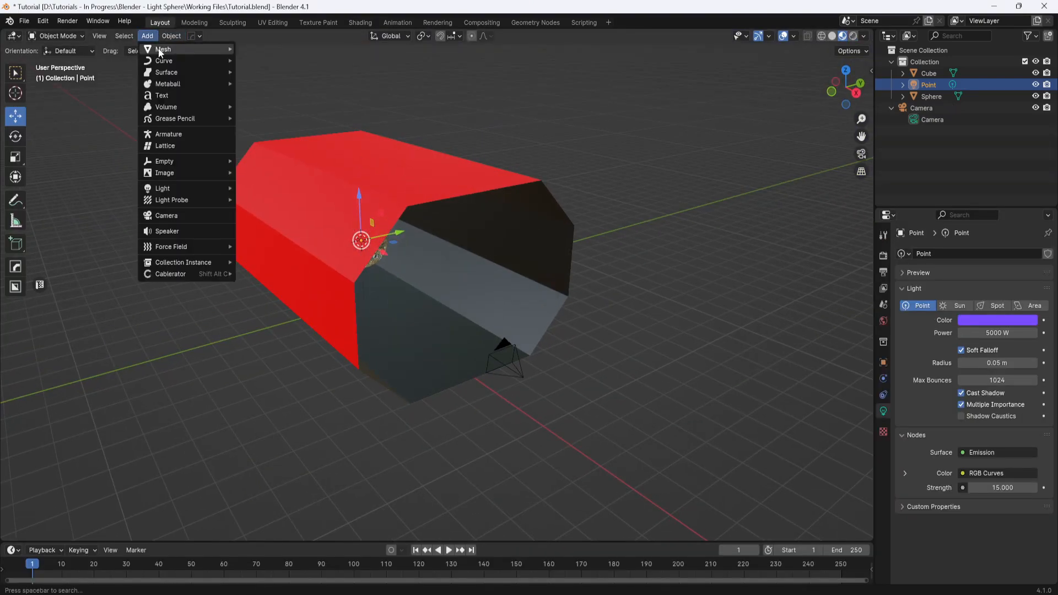
{"action": "mouse_move", "coordinate": [181, 49]}
{"action": "left_click", "coordinate": [262, 72]}
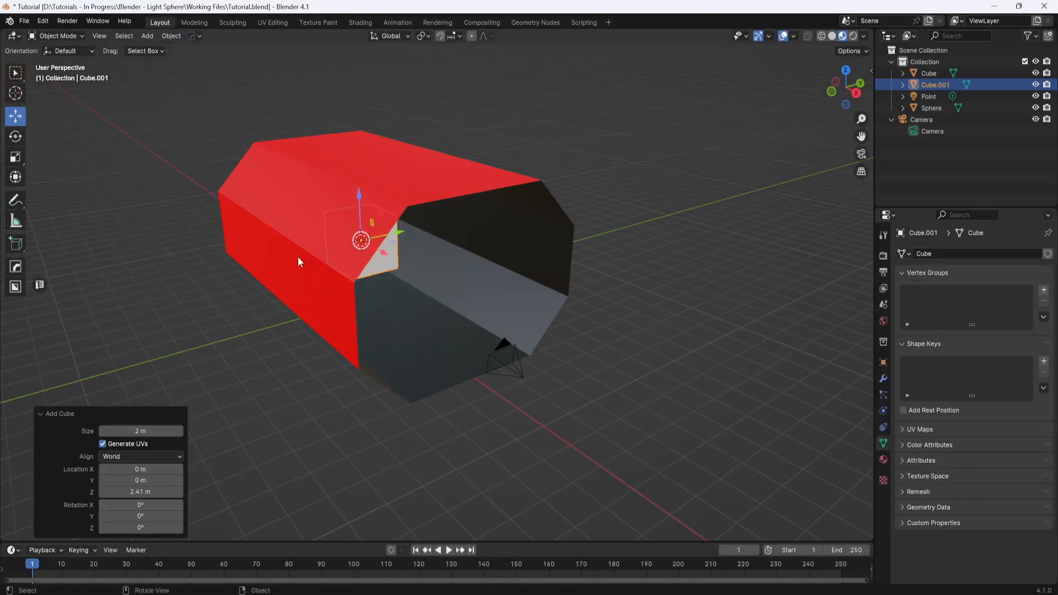
Step: Scale the new cube up until it encloses the whole tunnel-shaped room
{"action": "left_click", "coordinate": [16, 156]}
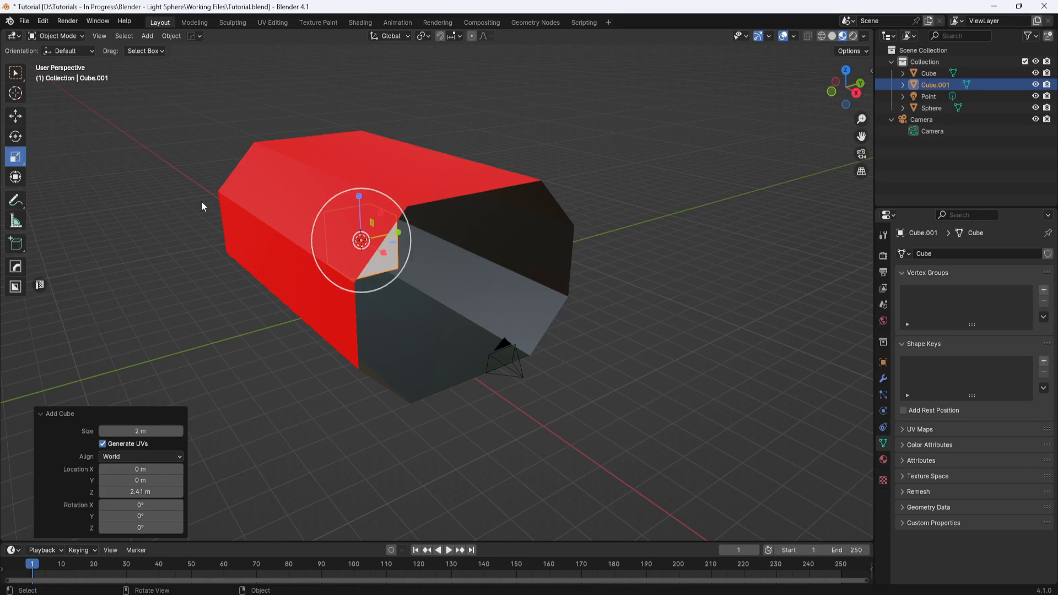
{"action": "left_click_drag", "start_coordinate": [393, 204], "coordinate": [555, 105]}
{"action": "mouse_move", "coordinate": [446, 283]}
{"action": "middle_mouse_down"}
{"action": "mouse_move", "coordinate": [479, 290]}
{"action": "mouse_move", "coordinate": [435, 272]}
{"action": "middle_mouse_up"}
{"action": "left_click_drag", "start_coordinate": [405, 242], "coordinate": [428, 238]}
Step: Shift the enlarged cube about 0.59 m along X so it surrounds the room evenly
{"action": "left_click", "coordinate": [15, 116]}
{"action": "middle_click_drag", "start_coordinate": [435, 245], "coordinate": [434, 273]}
{"action": "left_click_drag", "start_coordinate": [414, 252], "coordinate": [366, 292]}
{"action": "middle_click_drag", "start_coordinate": [366, 292], "coordinate": [296, 310]}
{"action": "scroll", "coordinate": [307, 319], "scroll_direction": "down", "scroll_amount": 1}
{"action": "middle_click_drag", "start_coordinate": [362, 334], "coordinate": [359, 335]}
{"action": "middle_click_drag", "start_coordinate": [457, 257], "coordinate": [468, 249]}
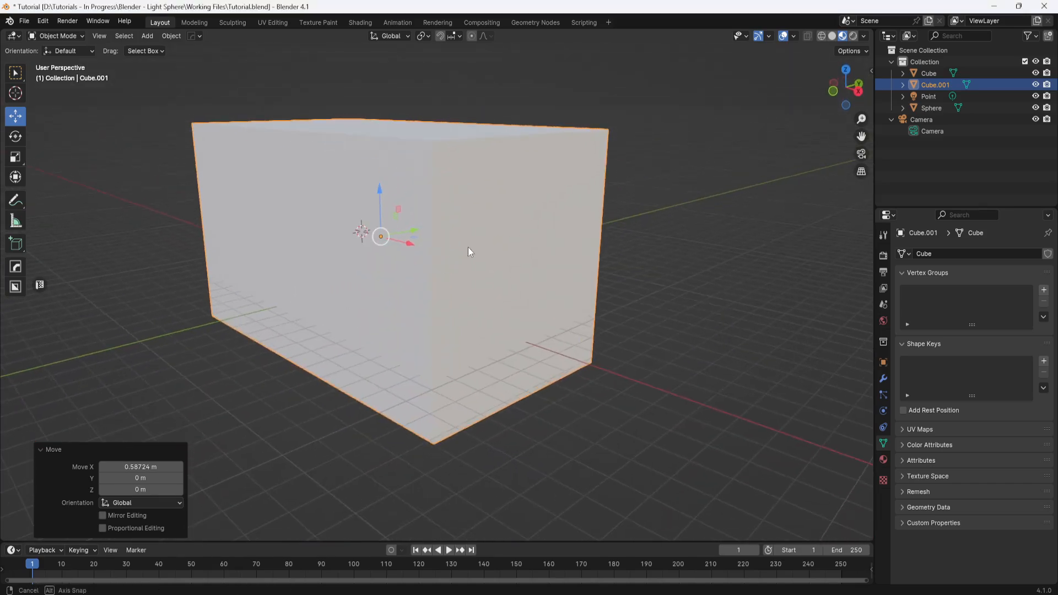
Step: Switch to the Shading workspace and create a new material named Fog for the enclosing cube
{"action": "left_click", "coordinate": [359, 22]}
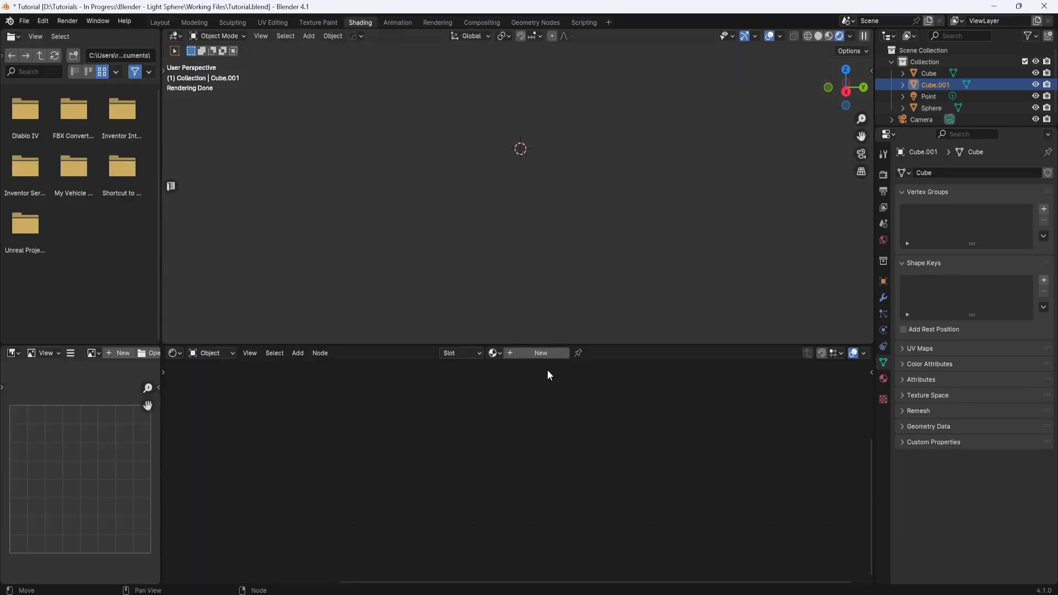
{"action": "left_click", "coordinate": [541, 353]}
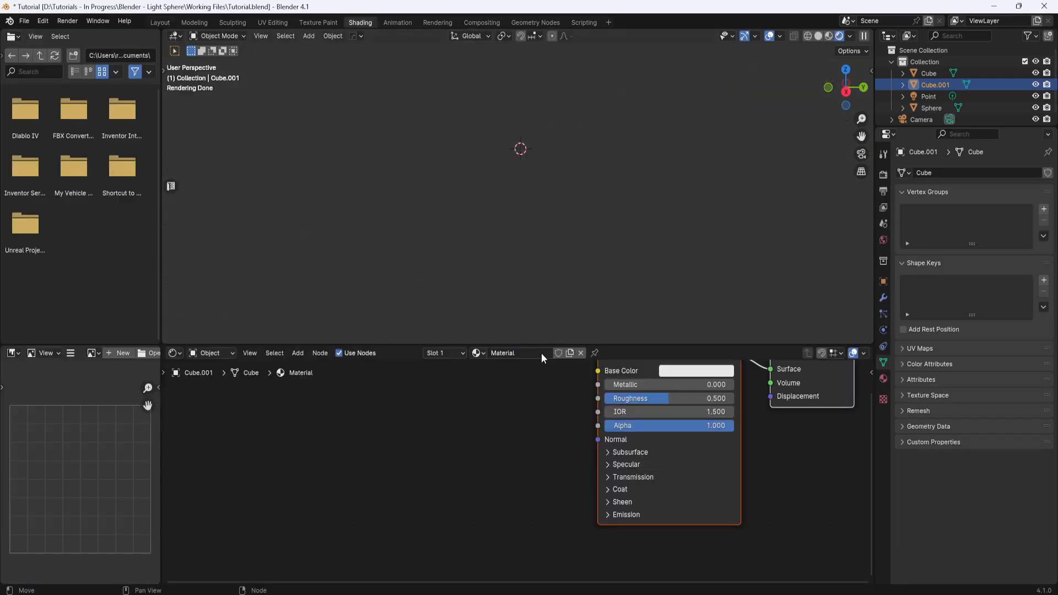
{"action": "left_click", "coordinate": [527, 353]}
{"action": "type", "text": "Fog"}
{"action": "key", "text": "Return"}
{"action": "key", "text": "Home"}
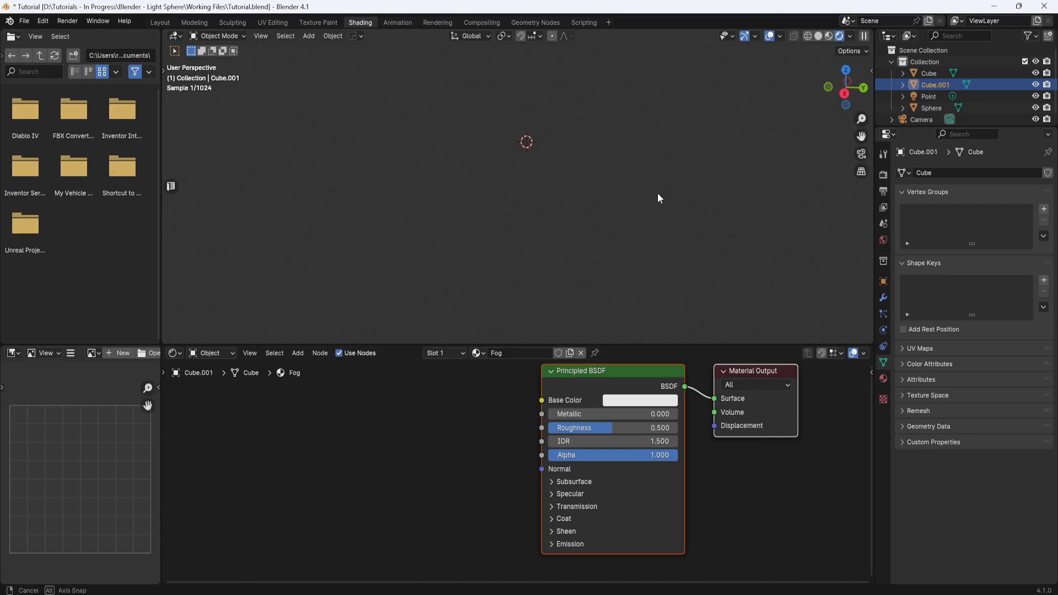
Step: Examine the enclosing cube from several distances and angles in the rendered viewport
{"action": "scroll", "coordinate": [652, 202], "scroll_direction": "down", "scroll_amount": 2}
{"action": "scroll", "coordinate": [576, 160], "scroll_direction": "up", "scroll_amount": 5}
{"action": "scroll", "coordinate": [560, 159], "scroll_direction": "down", "scroll_amount": 2}
{"action": "key", "text": "s"}
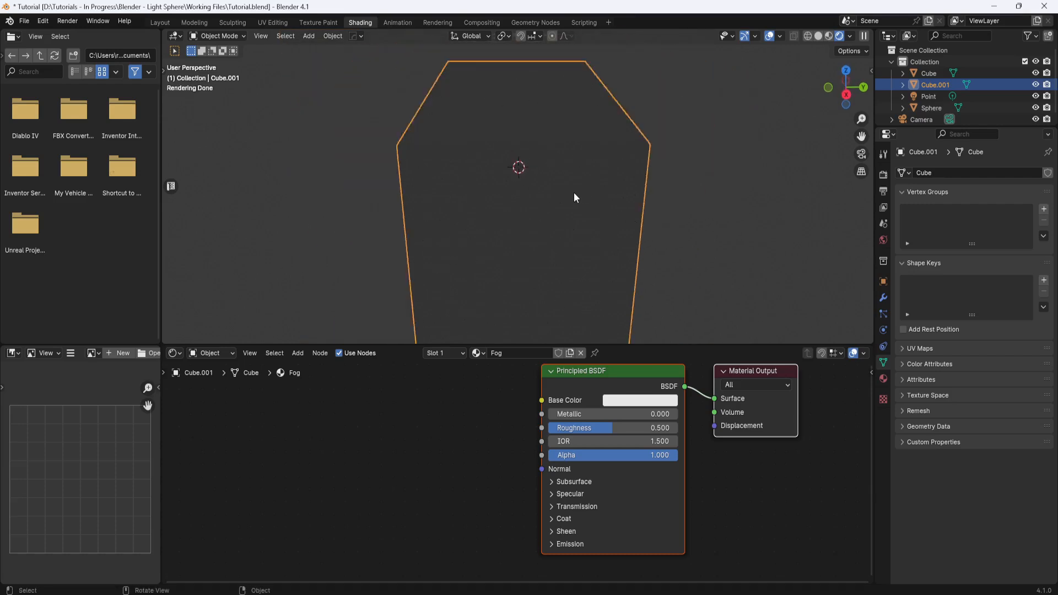
{"action": "middle_click_drag", "start_coordinate": [583, 189], "coordinate": [559, 212]}
{"action": "scroll", "coordinate": [592, 190], "scroll_direction": "up", "scroll_amount": 2}
{"action": "scroll", "coordinate": [592, 189], "scroll_direction": "down", "scroll_amount": 1}
{"action": "scroll", "coordinate": [591, 189], "scroll_direction": "down", "scroll_amount": 1}
{"action": "scroll", "coordinate": [558, 205], "scroll_direction": "down", "scroll_amount": 1}
Step: Replace the Fog material's Principled BSDF with a Principled Volume node connected to the Material Output's Volume input
{"action": "left_click", "coordinate": [649, 375]}
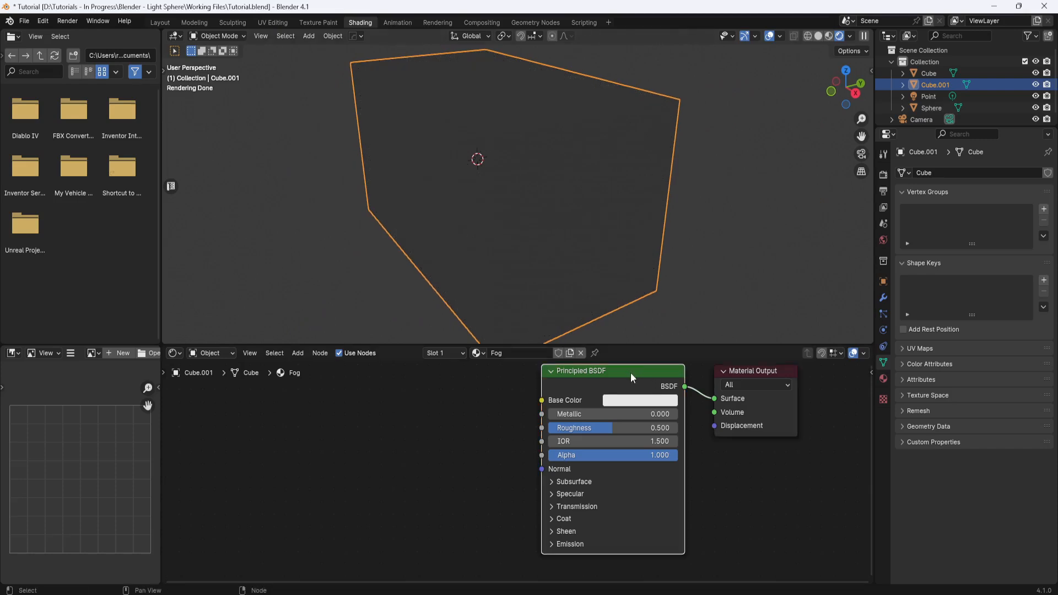
{"action": "middle_click_drag", "start_coordinate": [718, 458], "coordinate": [631, 480]}
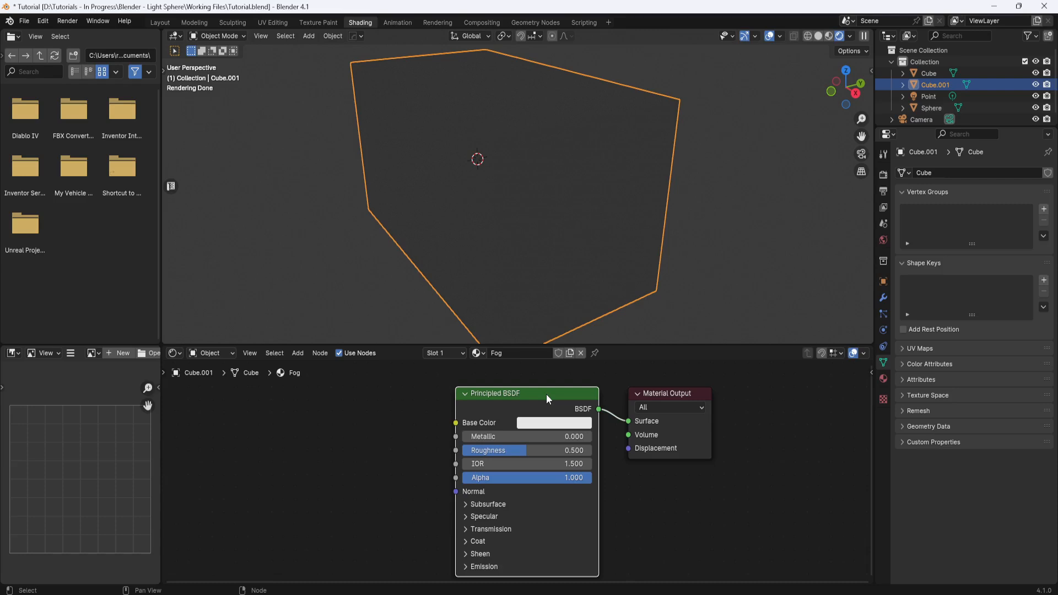
{"action": "key", "text": "x"}
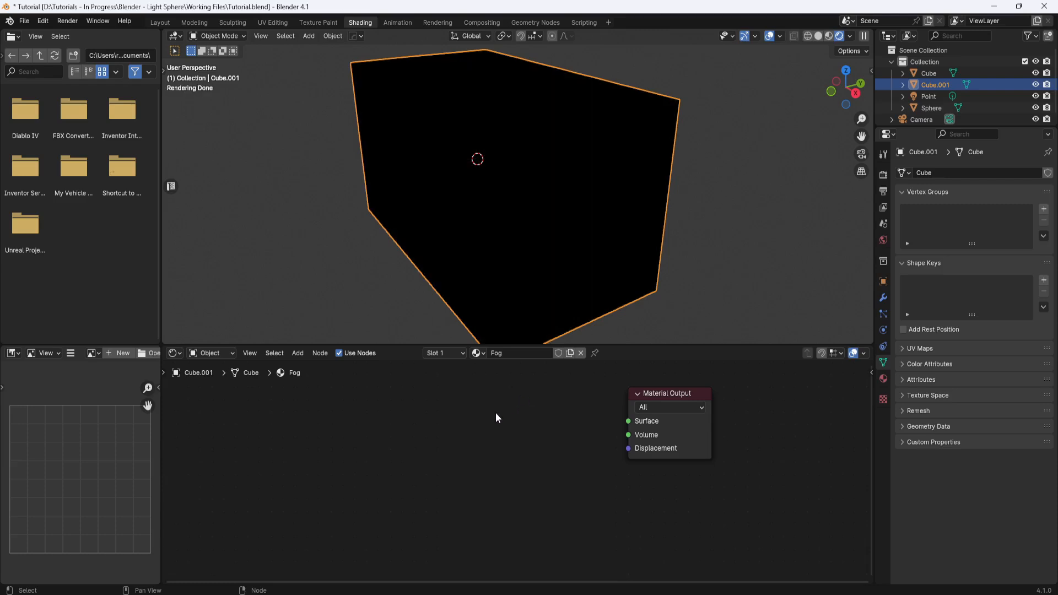
{"action": "key", "text": "shift+a"}
{"action": "left_click", "coordinate": [481, 413]}
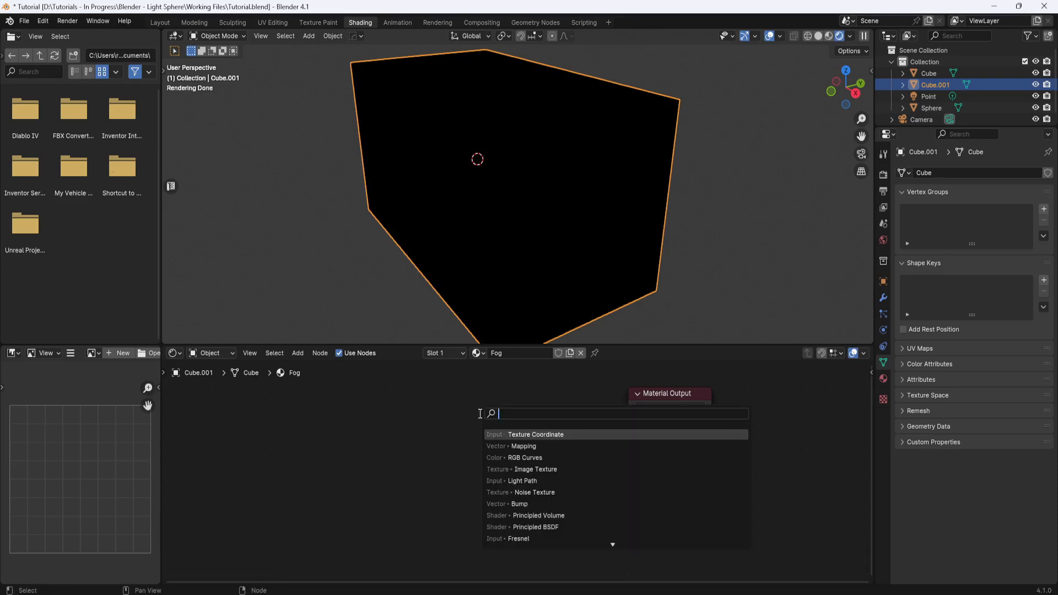
{"action": "type", "text": "volume"}
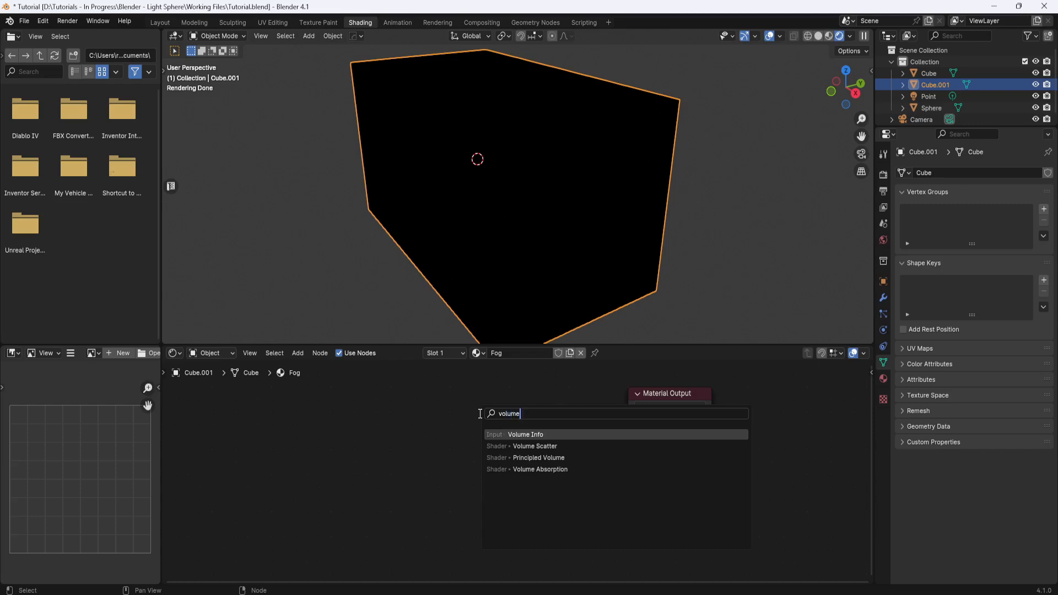
{"action": "left_click", "coordinate": [540, 459]}
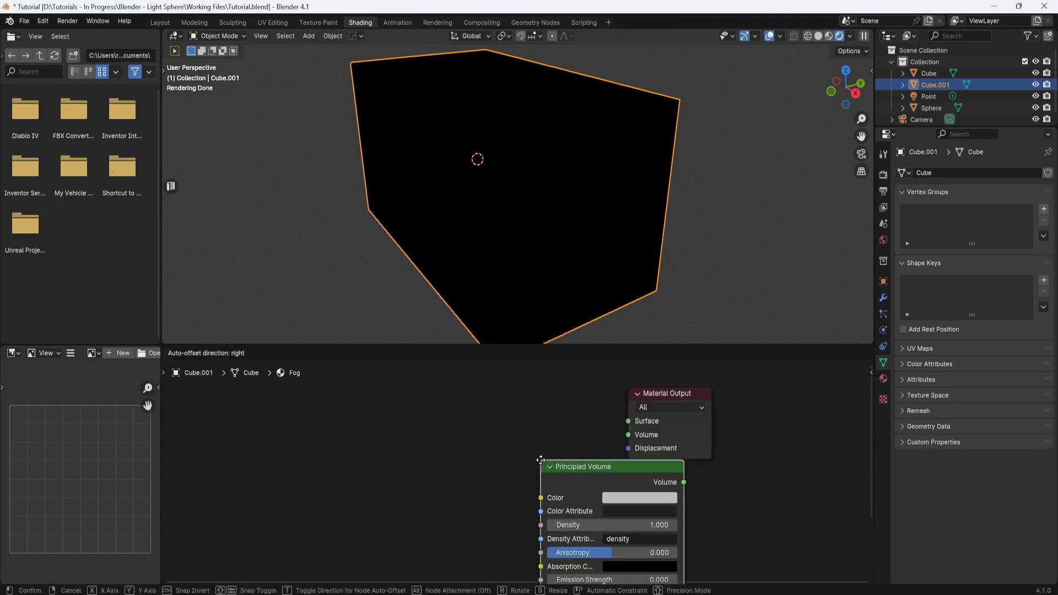
{"action": "left_click", "coordinate": [441, 391]}
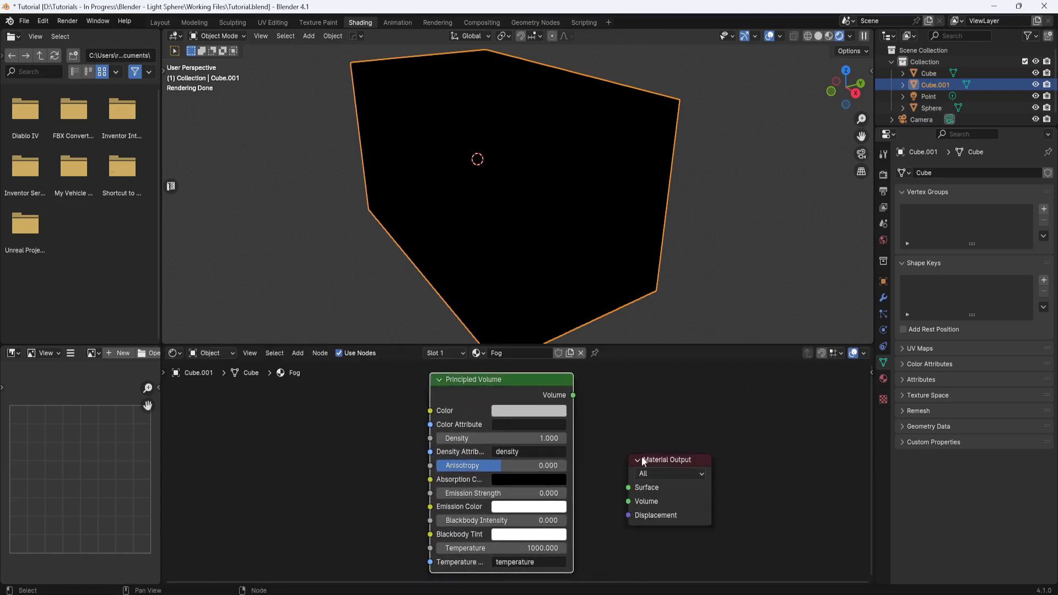
{"action": "left_click_drag", "start_coordinate": [574, 395], "coordinate": [628, 501]}
Step: Set the Principled Volume density to 0.1 and check the fog around the glowing sphere
{"action": "middle_click_drag", "start_coordinate": [638, 243], "coordinate": [585, 234]}
{"action": "scroll", "coordinate": [471, 180], "scroll_direction": "up", "scroll_amount": 3}
{"action": "middle_click_drag", "start_coordinate": [473, 182], "coordinate": [485, 217]}
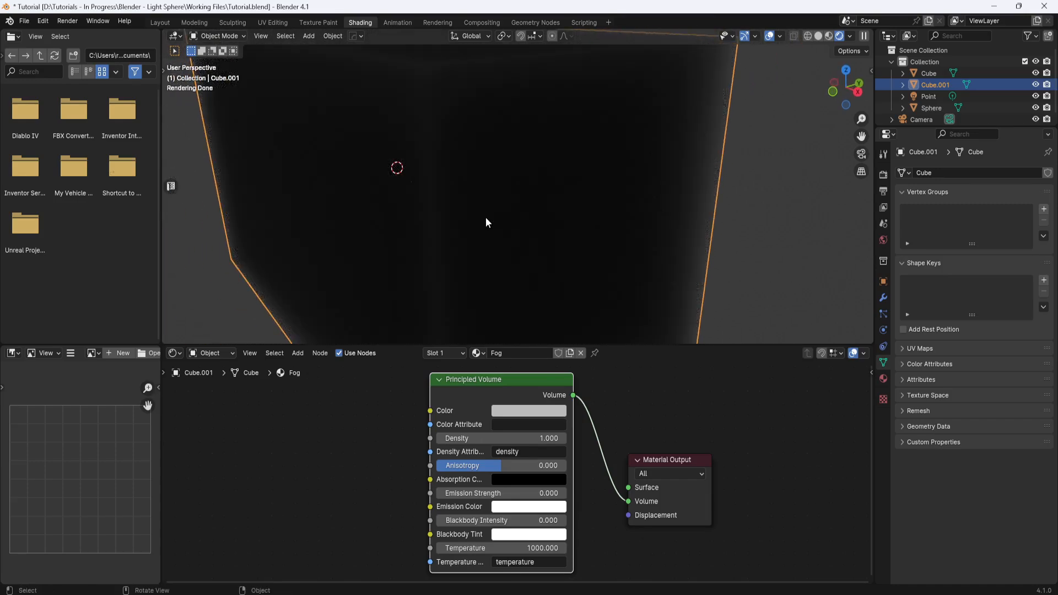
{"action": "left_click", "coordinate": [543, 438]}
{"action": "type", "text": "0.1"}
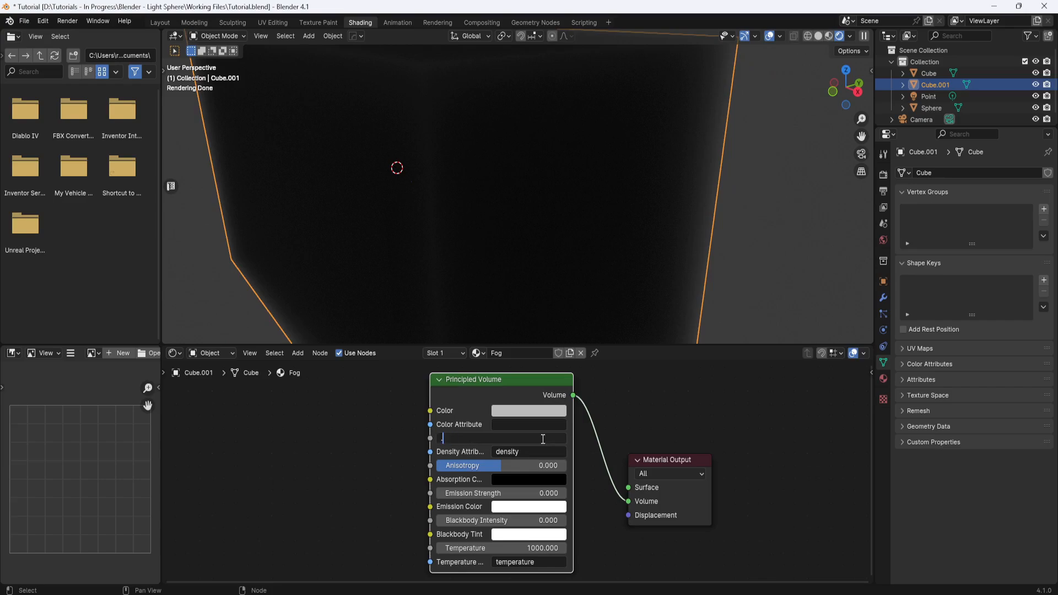
{"action": "key", "text": "Return"}
{"action": "middle_click_drag", "start_coordinate": [536, 218], "coordinate": [486, 214]}
{"action": "scroll", "coordinate": [471, 206], "scroll_direction": "up", "scroll_amount": 1}
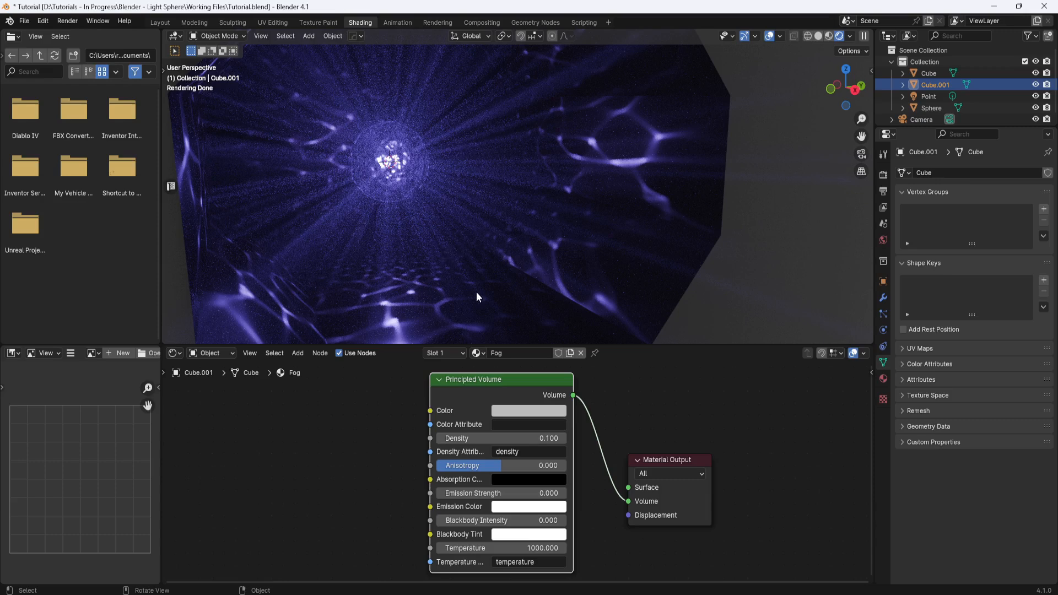
Step: Set the Principled Volume density to 0.03
{"action": "left_click", "coordinate": [531, 439]}
{"action": "type", "text": ".03"}
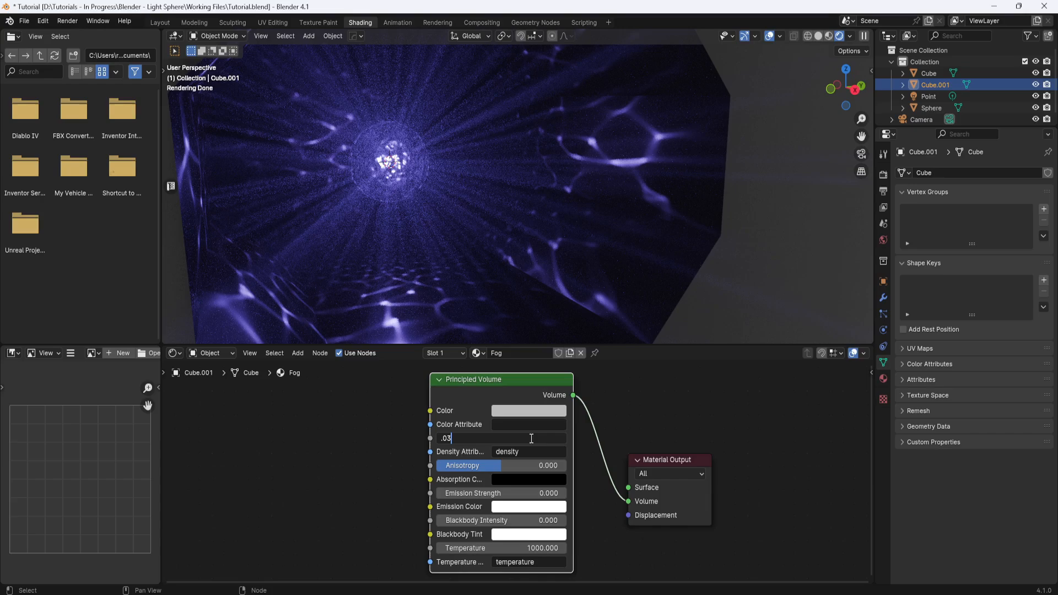
{"action": "key", "text": "Return"}
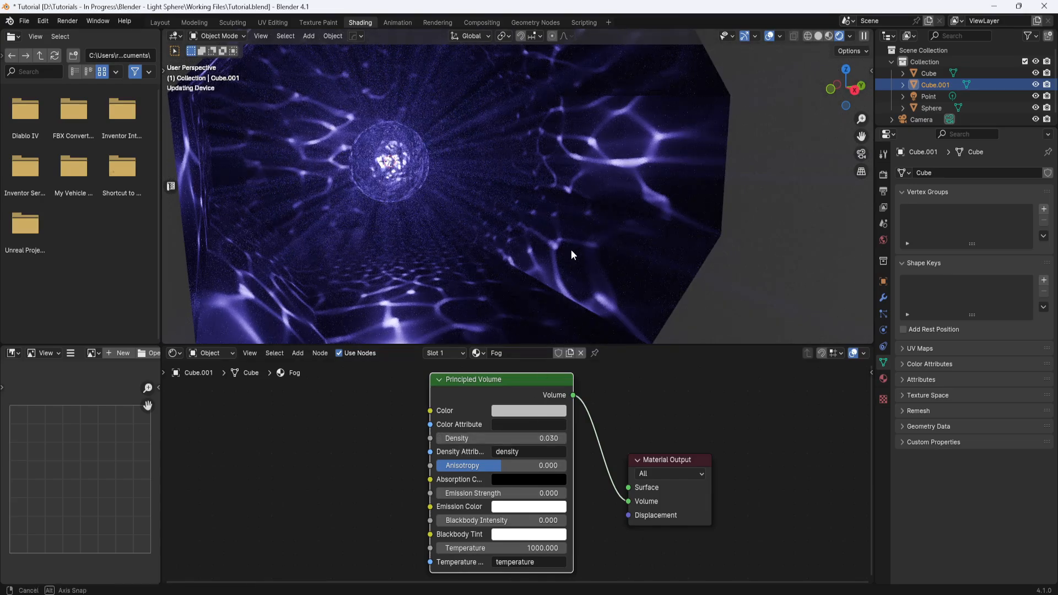
Step: Set the Principled Volume color to a neutral grey with hue 0, saturation 0 and value 0.507
{"action": "left_click", "coordinate": [543, 416]}
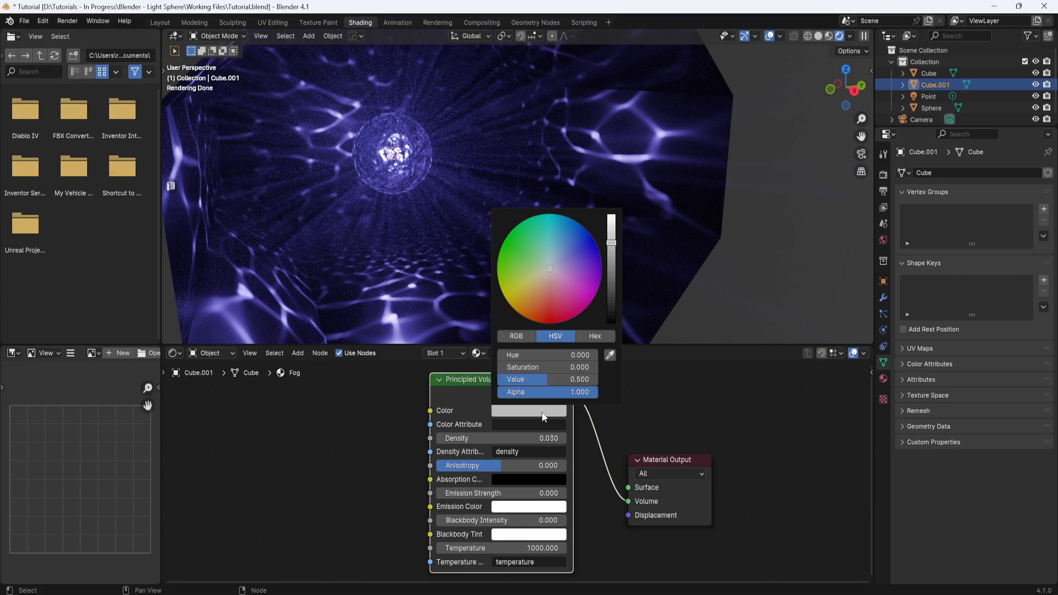
{"action": "mouse_move", "coordinate": [612, 247]}
{"action": "left_mouse_down"}
{"action": "mouse_move", "coordinate": [613, 220]}
{"action": "mouse_move", "coordinate": [612, 282]}
{"action": "mouse_move", "coordinate": [615, 248]}
{"action": "left_mouse_up"}
{"action": "left_click", "coordinate": [550, 267]}
{"action": "mouse_move", "coordinate": [549, 267]}
{"action": "left_mouse_down"}
{"action": "mouse_move", "coordinate": [537, 300]}
{"action": "mouse_move", "coordinate": [535, 289]}
{"action": "mouse_move", "coordinate": [566, 294]}
{"action": "mouse_move", "coordinate": [573, 256]}
{"action": "mouse_move", "coordinate": [549, 270]}
{"action": "left_mouse_up"}
{"action": "left_click", "coordinate": [586, 357]}
{"action": "type", "text": "0"}
{"action": "key", "text": "Tab"}
{"action": "type", "text": "0"}
{"action": "key", "text": "Return"}
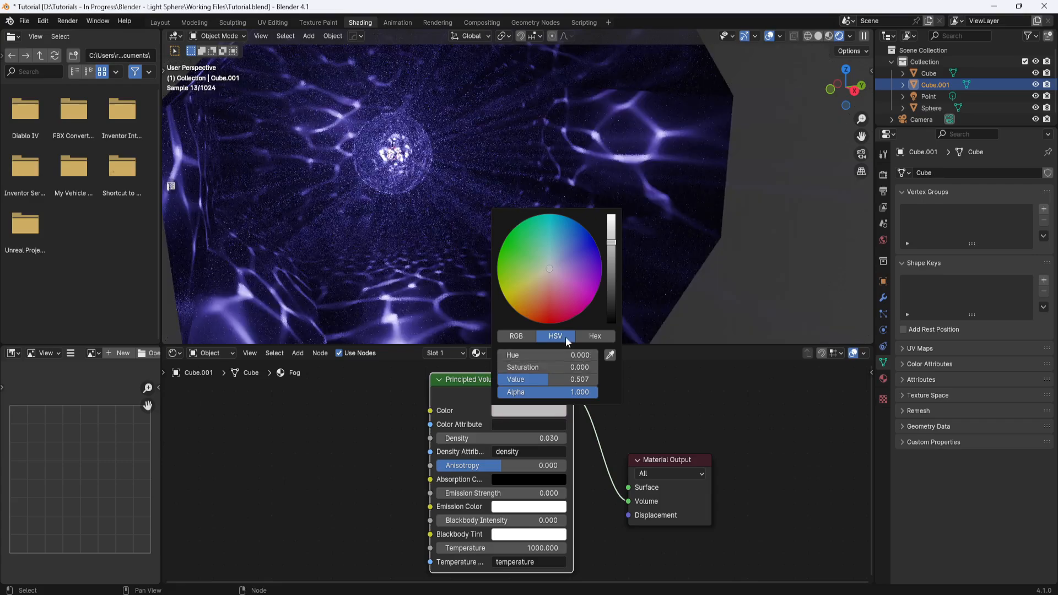
Step: Render the current frame and inspect the whole image of the sphere in the fog
{"action": "middle_click_drag", "start_coordinate": [425, 169], "coordinate": [559, 220]}
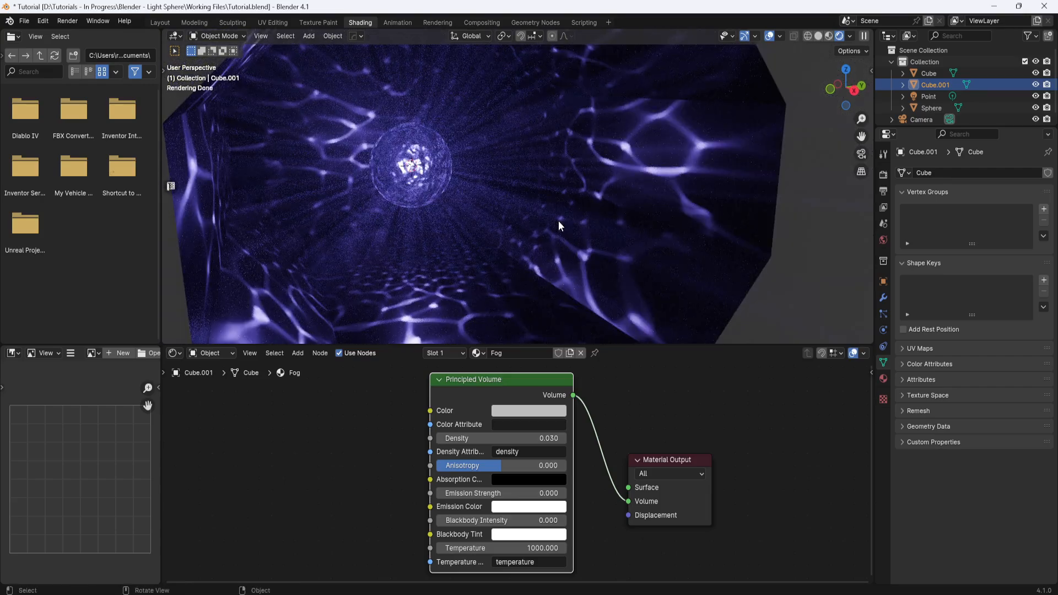
{"action": "key", "text": "F12"}
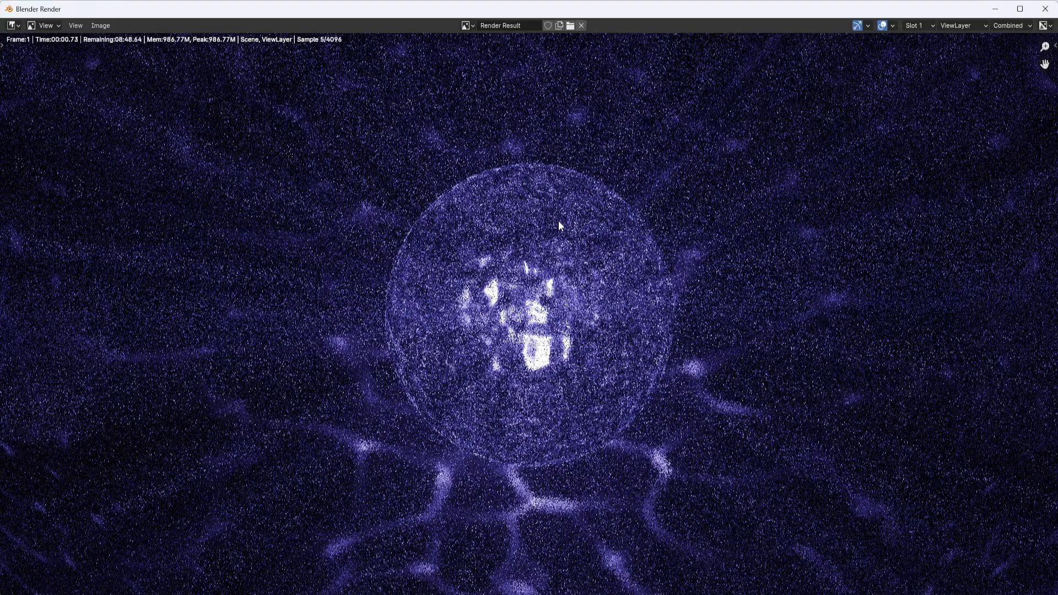
{"action": "scroll", "coordinate": [557, 221], "scroll_direction": "down", "scroll_amount": 3}
{"action": "scroll", "coordinate": [558, 222], "scroll_direction": "up", "scroll_amount": 1}
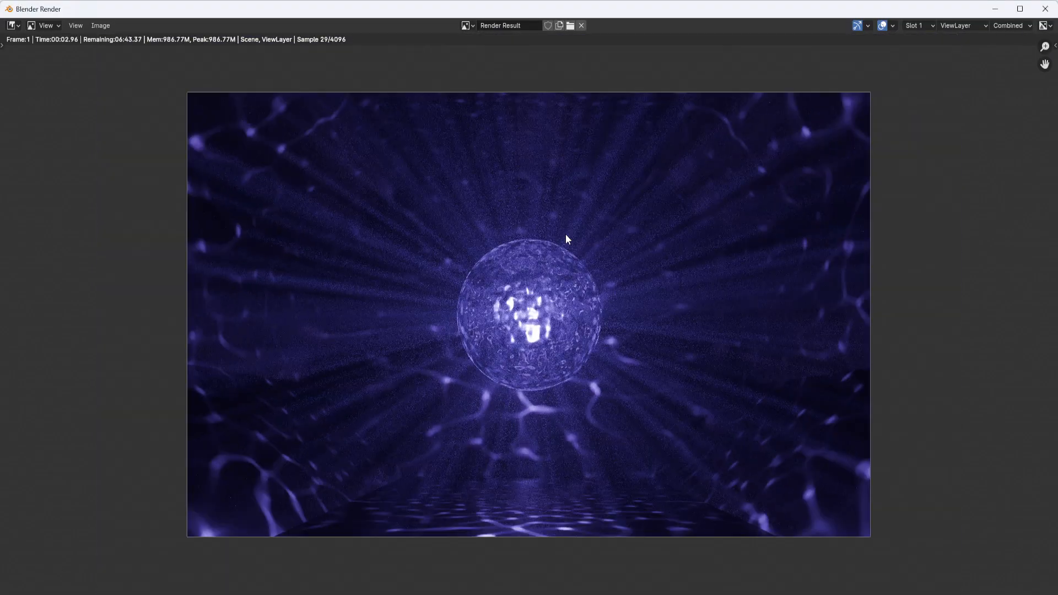